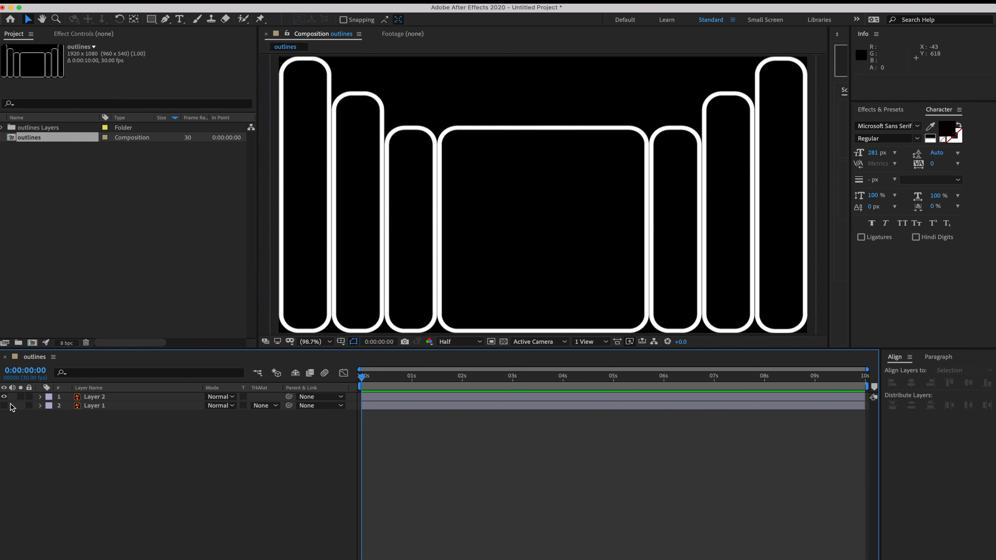
- Auto-trace Layer 2 on the current frame using the Alpha channel, applying the masks to a new layer
left_click(109, 398)
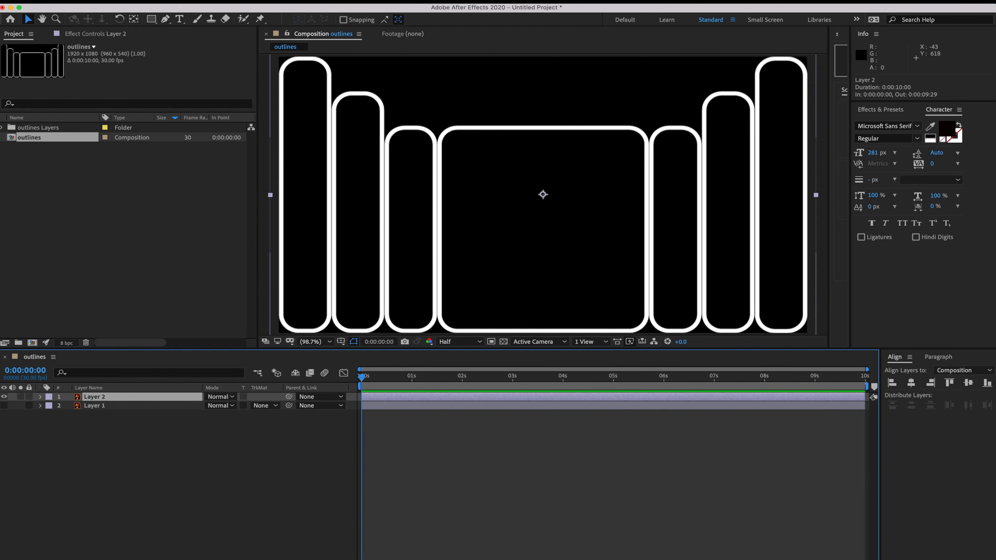
left_click(192, 1)
left_click(246, 340)
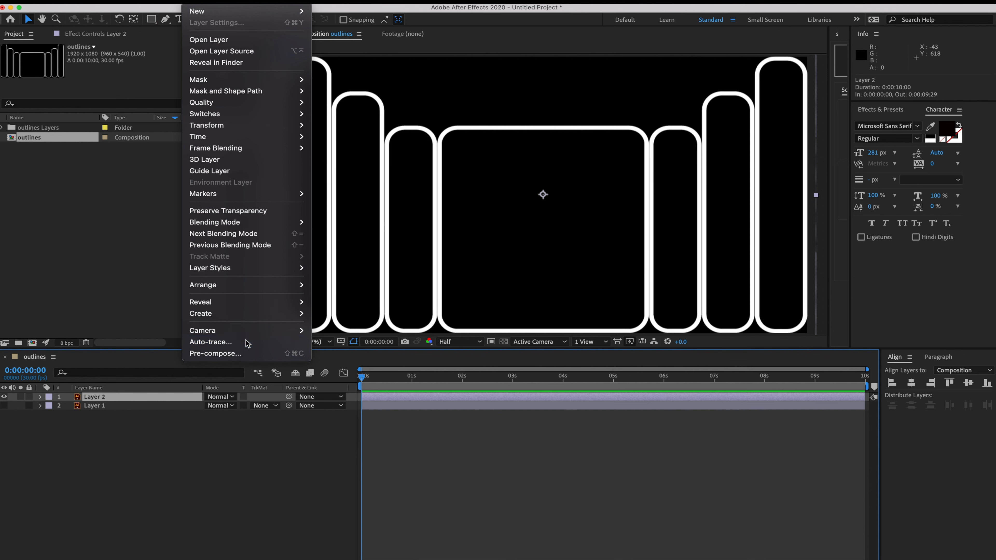
left_click(573, 372)
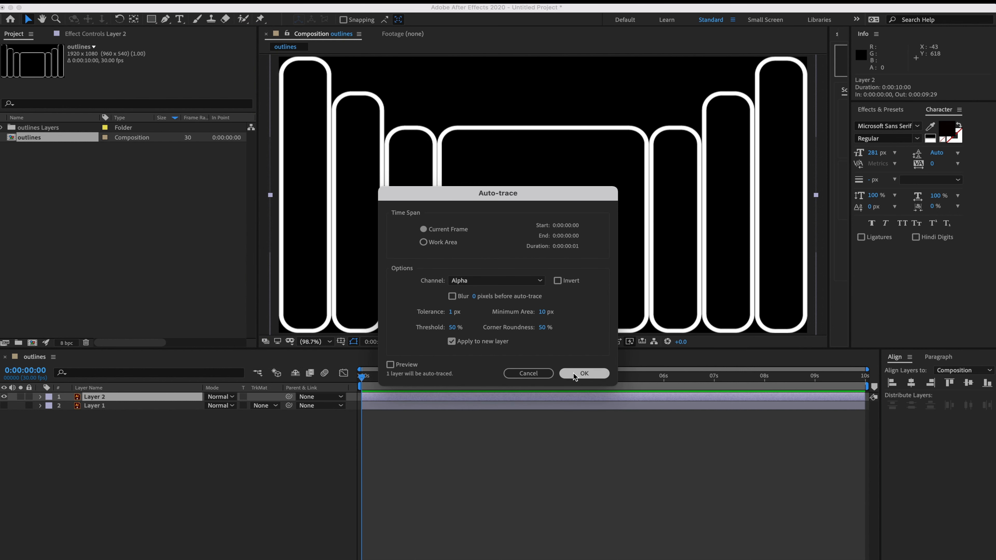
- Apply the Video Copilot Saber effect to the auto-traced layer and set its core type to Layer Masks
left_click(141, 399)
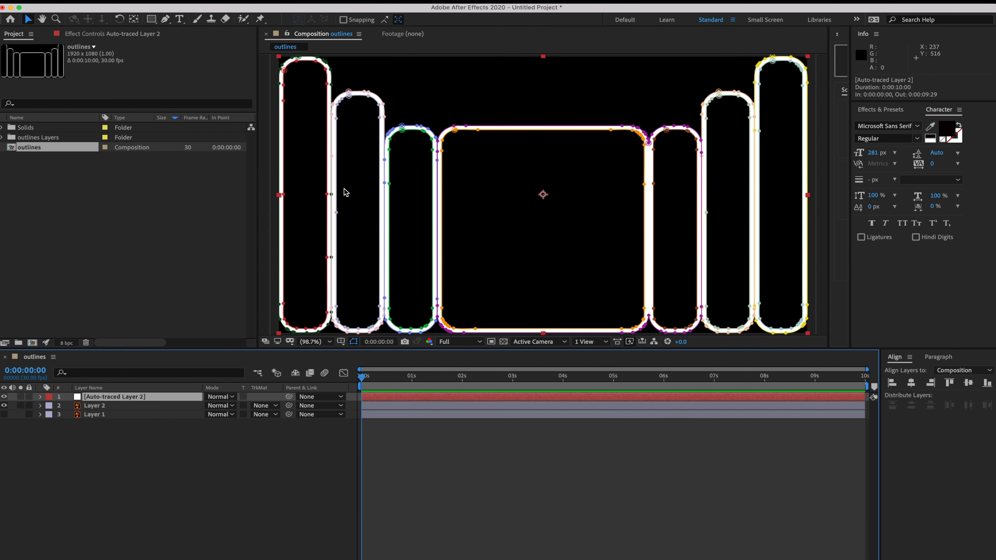
left_click(229, 2)
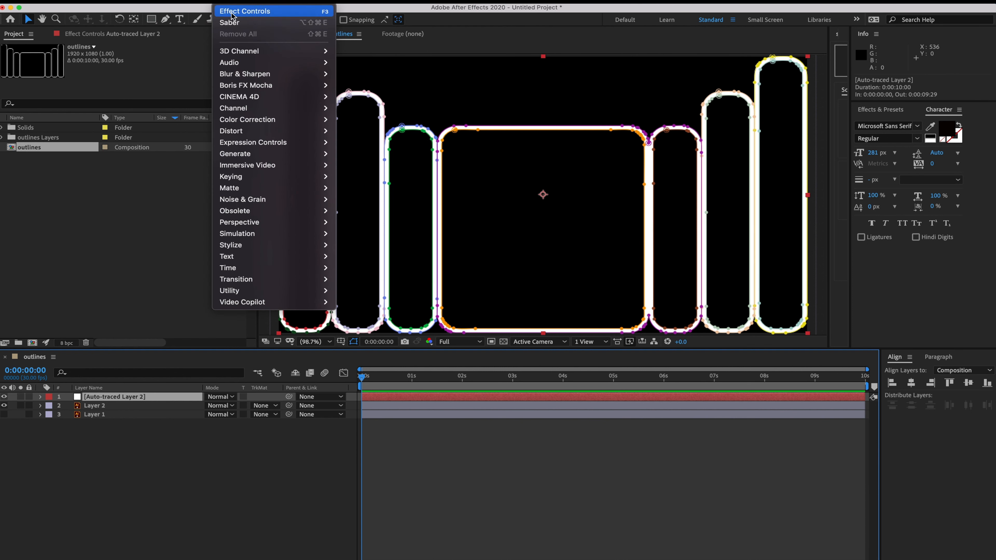
left_click(355, 303)
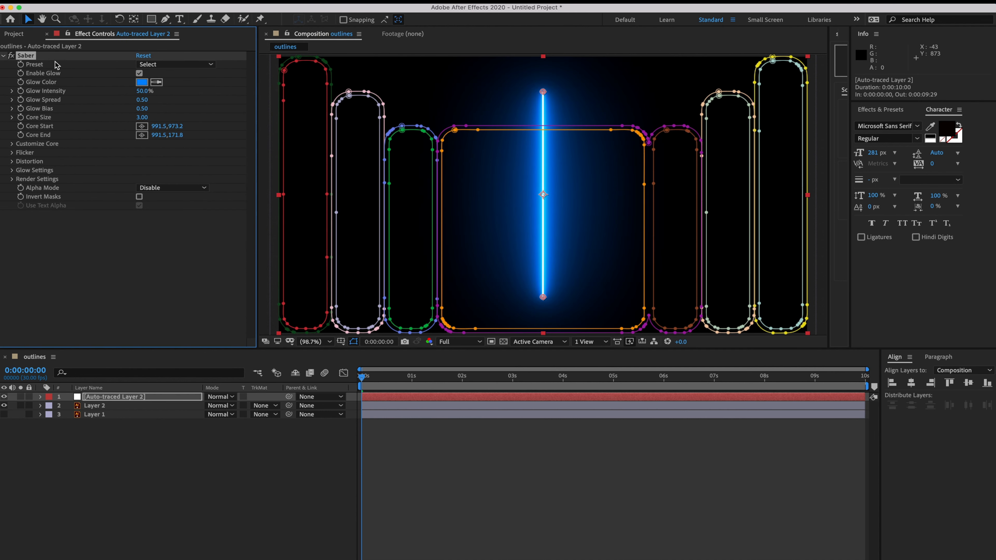
left_click(12, 144)
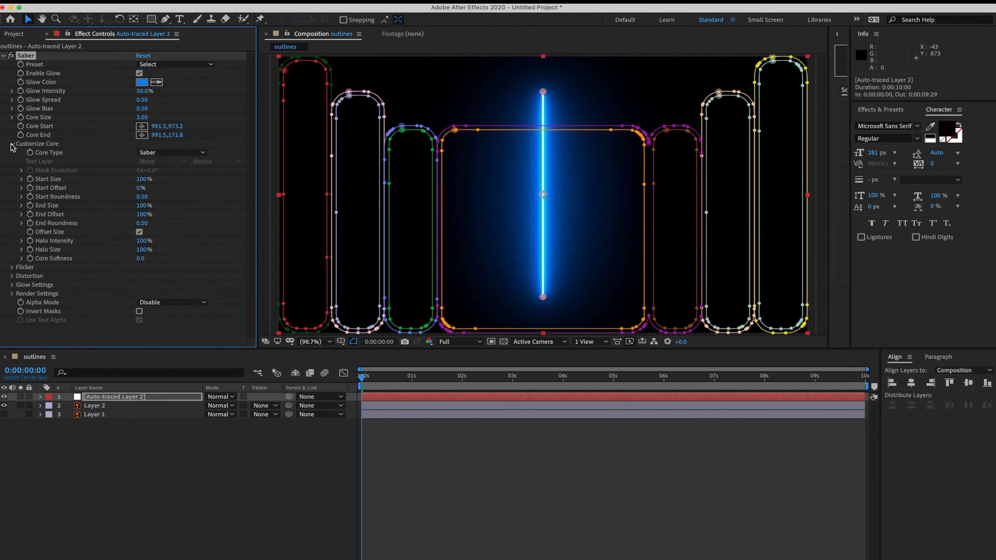
left_click(172, 152)
left_click(184, 177)
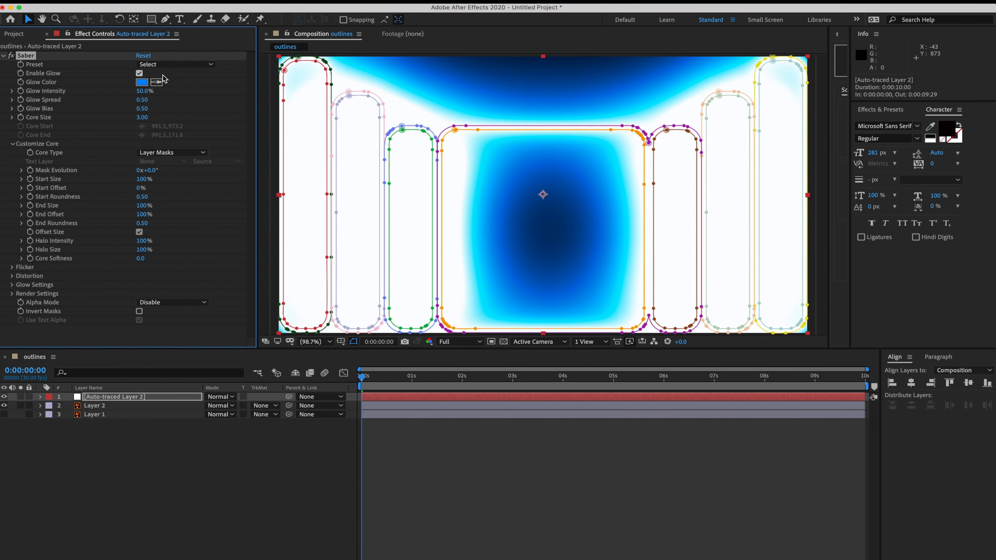
- Apply Saber's Haze preset and set the alpha mode to Mask Glow
left_click(163, 66)
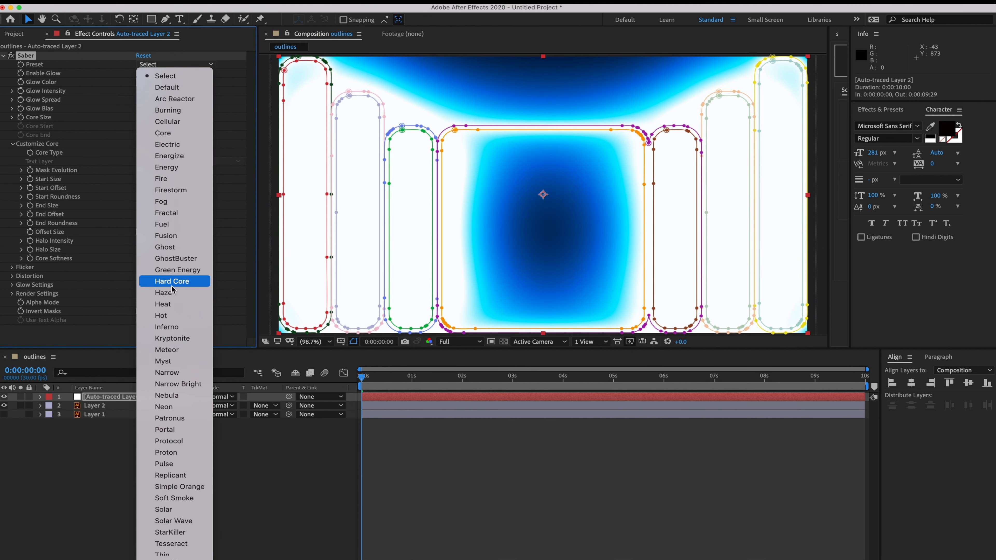
left_click(172, 293)
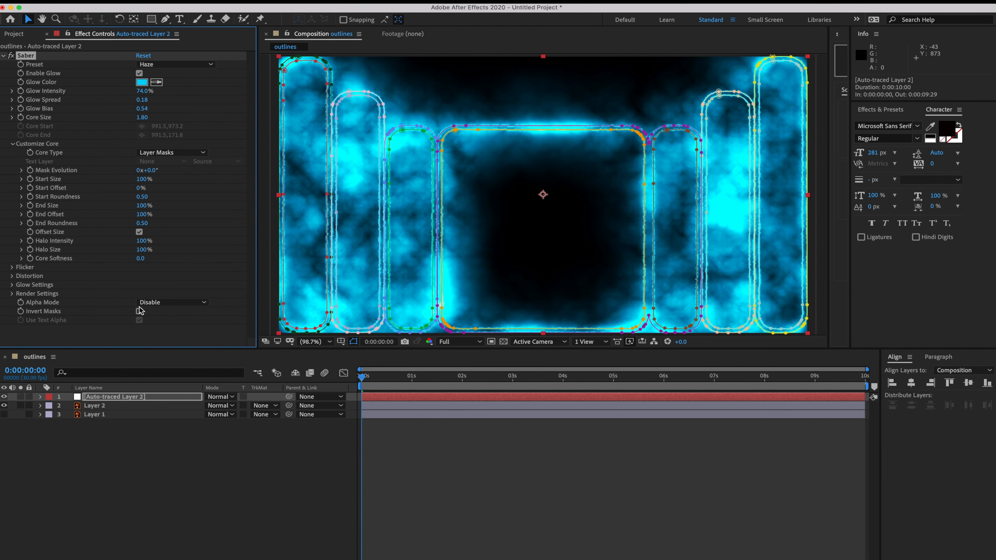
left_click(156, 303)
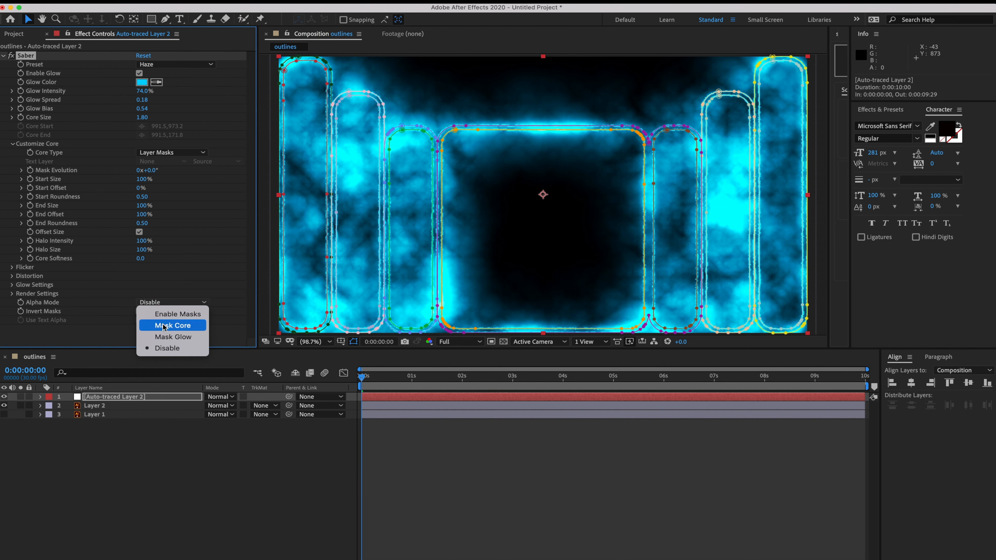
left_click(168, 338)
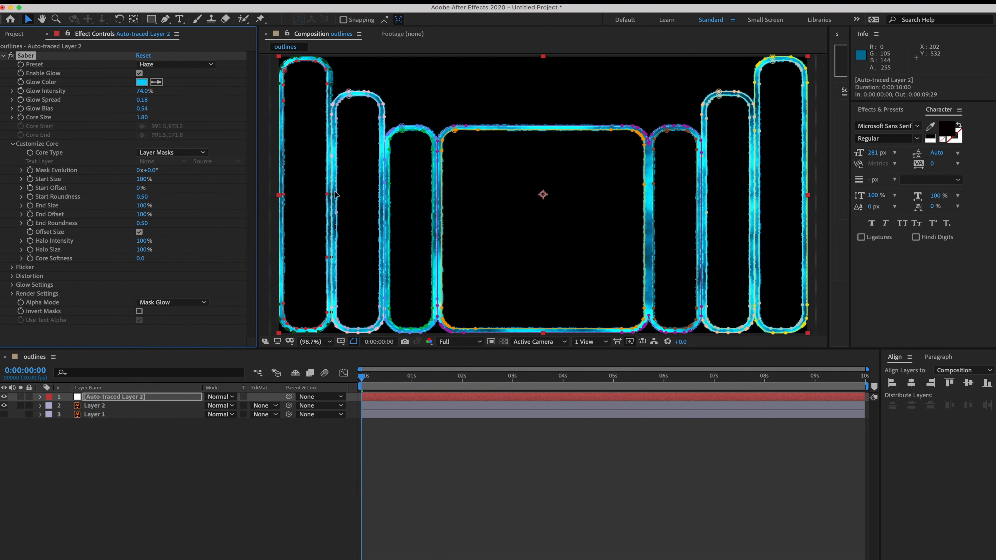
- Set Saber's core distortion amount to 0
left_click(12, 276)
left_click(21, 294)
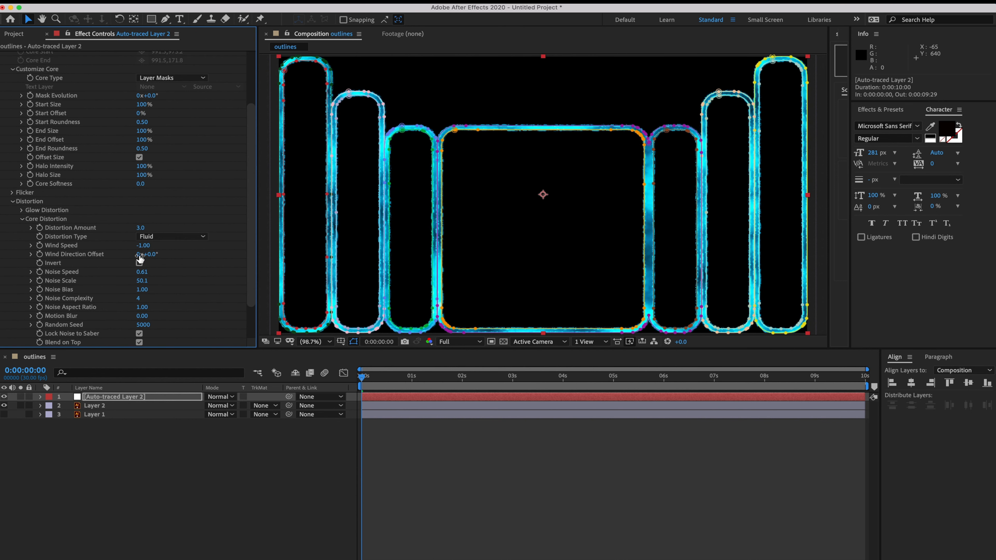
left_click(142, 228)
type("0")
key("Return")
left_click(13, 202)
- Deselect the layer, play a preview of the Haze glow on the outlines, and return to the first frame
left_click(279, 456)
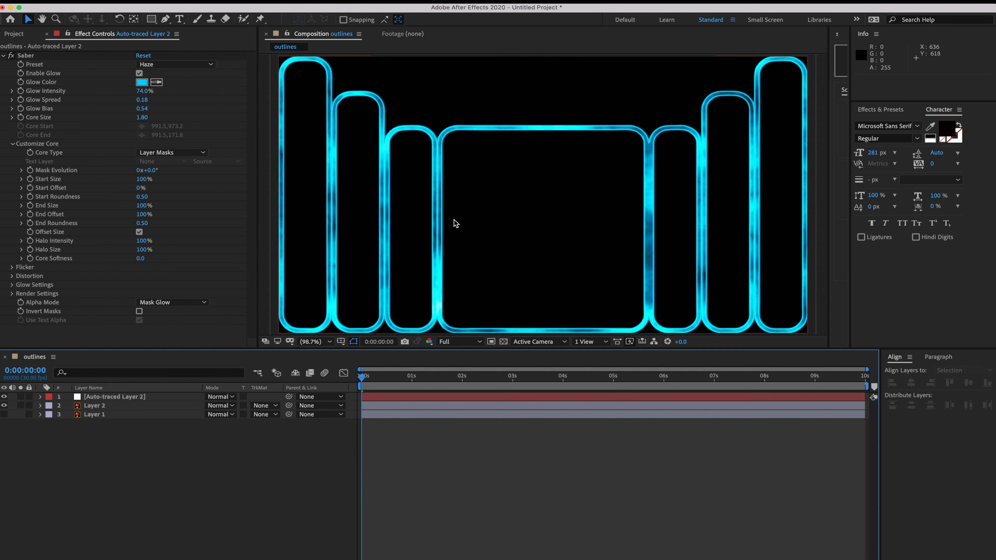
key("space")
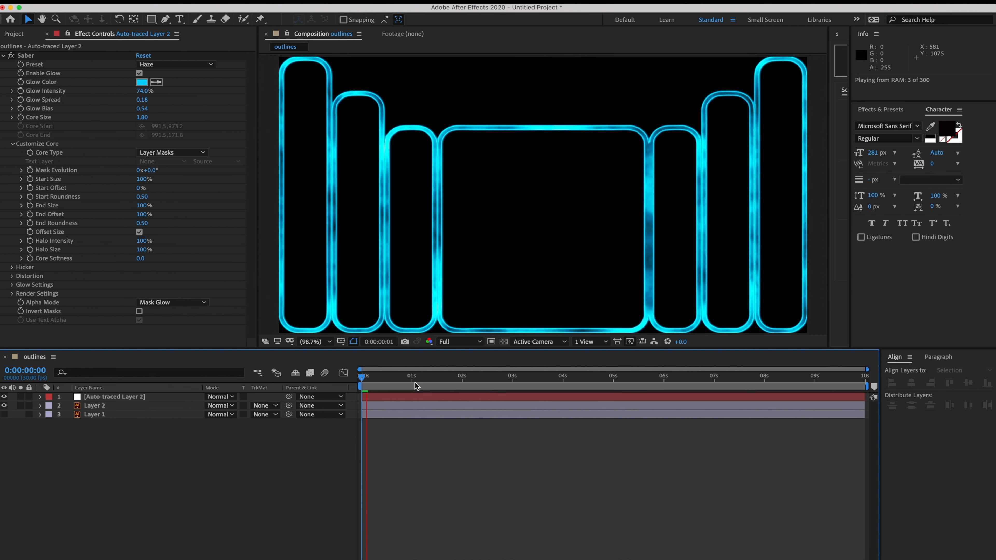
key("space")
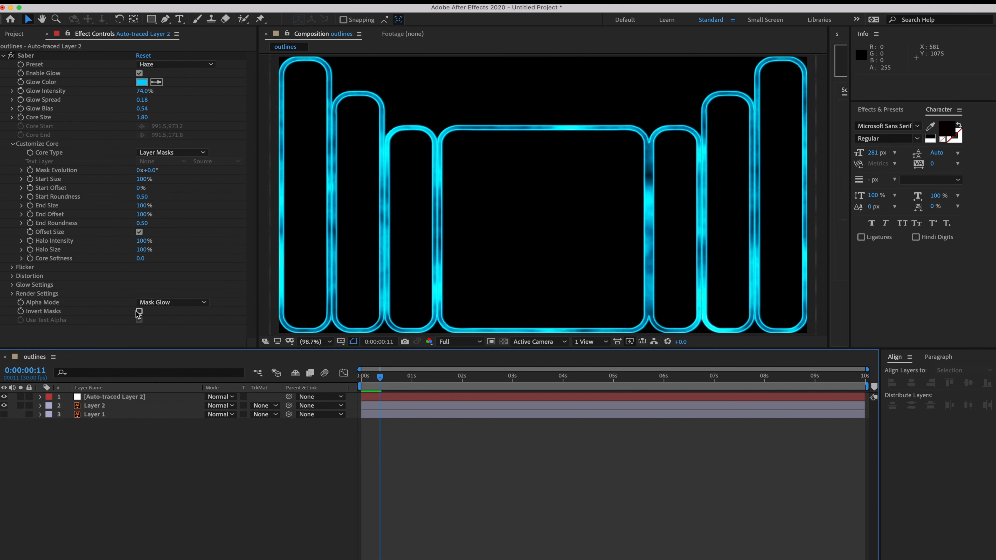
left_click_drag(380, 380, 326, 383)
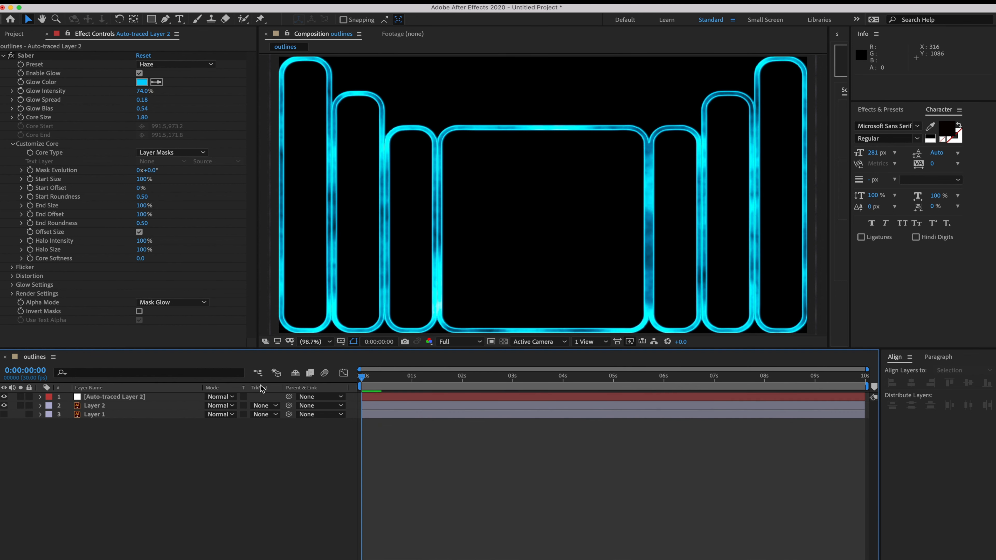
- On the auto-traced layer's Saber effect, set Glow Intensity to 50% and Glow Spread to 1
left_click(146, 397)
left_click(142, 92)
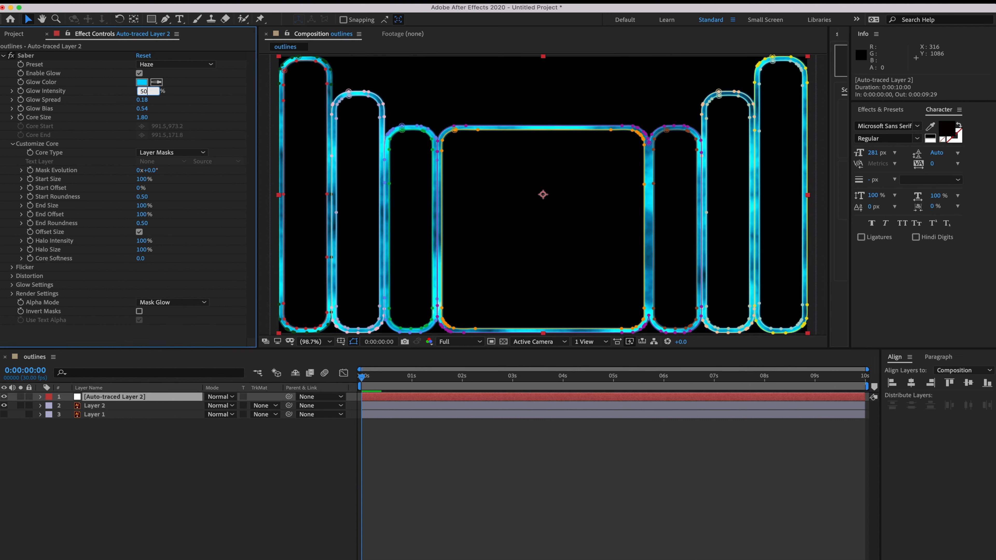
key("Return")
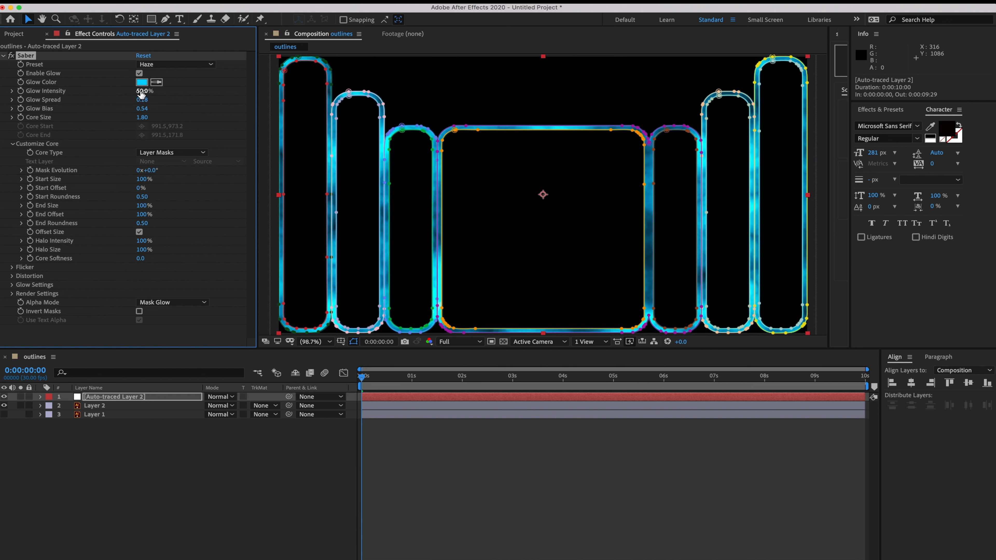
left_click(142, 100)
type("1")
key("Return")
- Set Saber's Glow Bias to 1 and Core Size to 1
left_click(146, 109)
type("1")
key("Return")
left_click(146, 118)
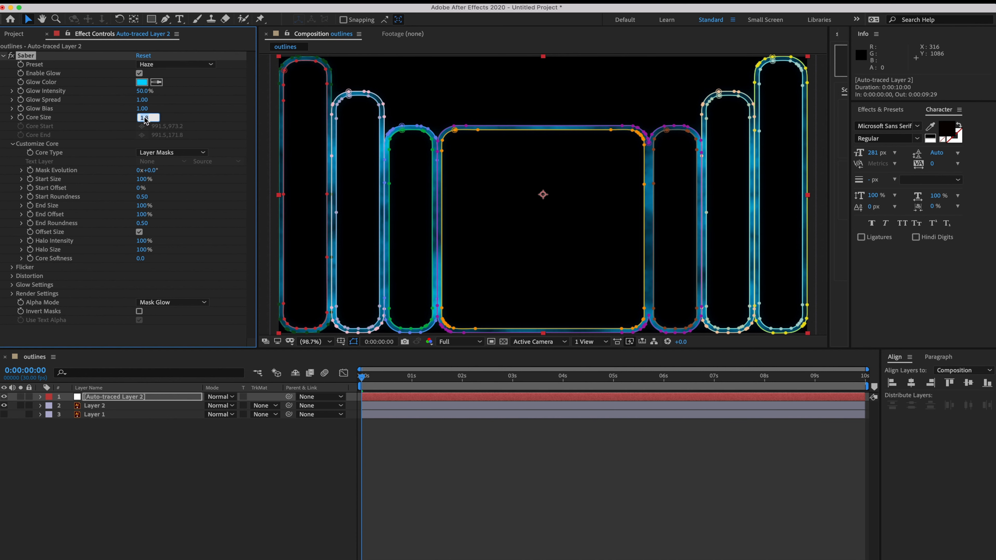
type("1")
key("Return")
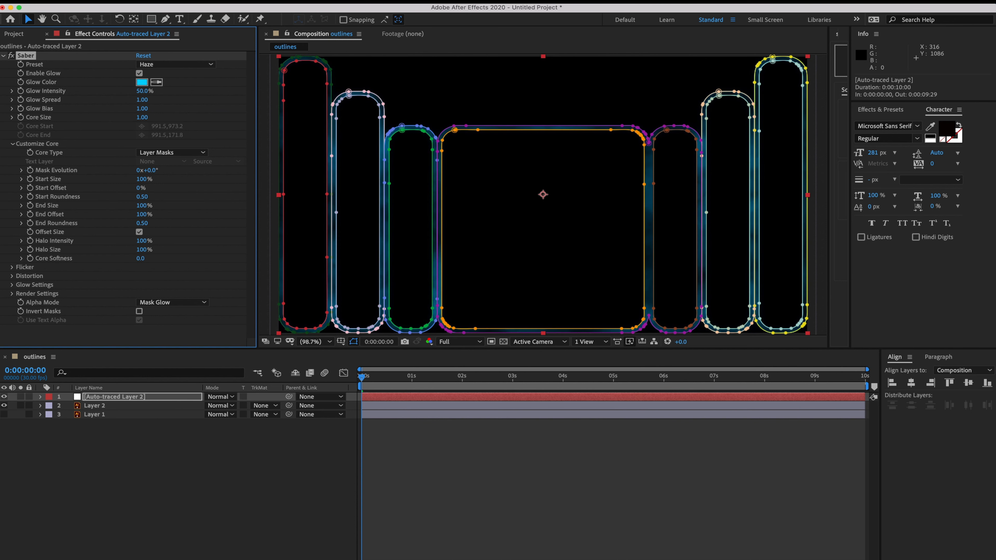
- Preview the adjusted glow from the start of the timeline
left_click_drag(385, 376, 345, 376)
key("space")
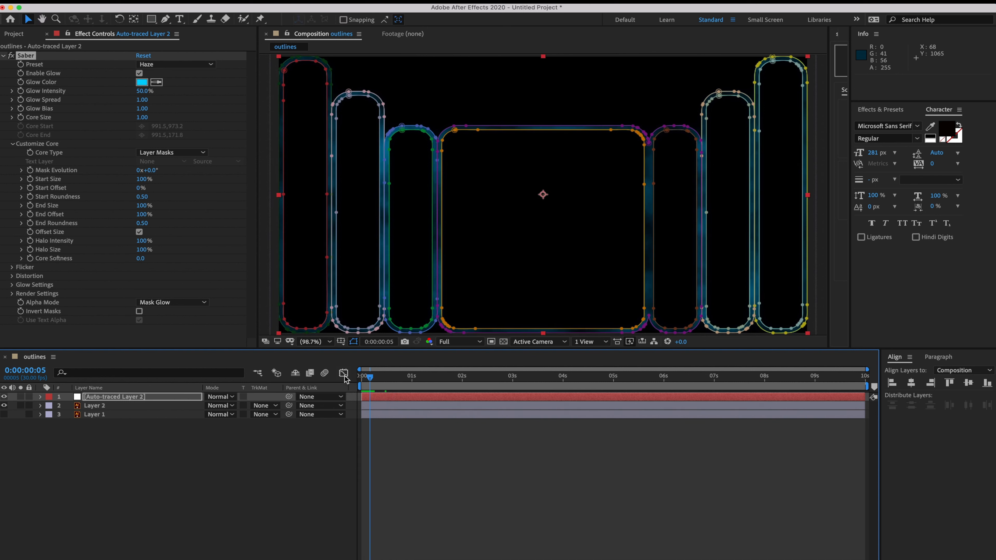
key("space")
- Keyframe Saber's Mask Evolution from 0 at the first frame to 3 full revolutions at 0:00:08:01
left_click(30, 170)
left_click_drag(404, 383, 768, 377)
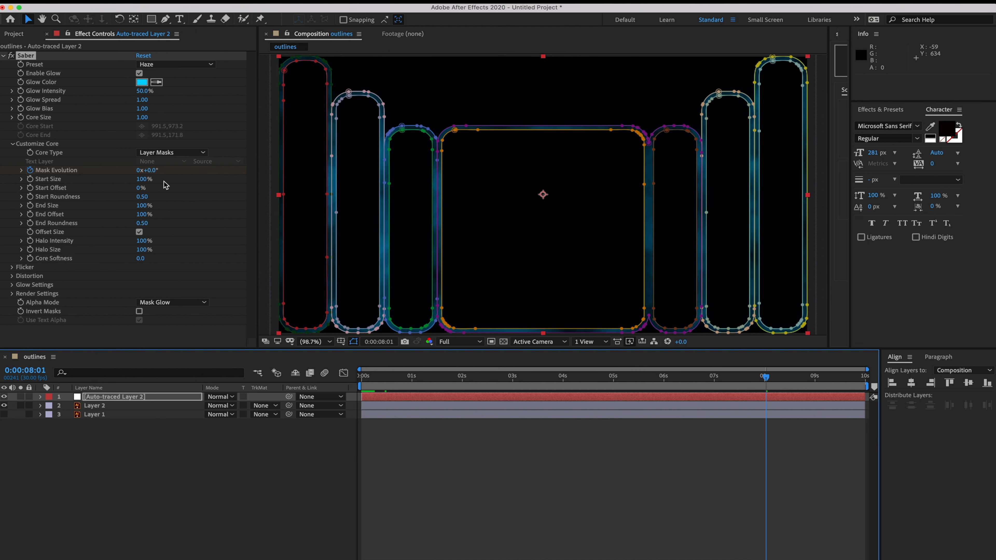
left_click(138, 170)
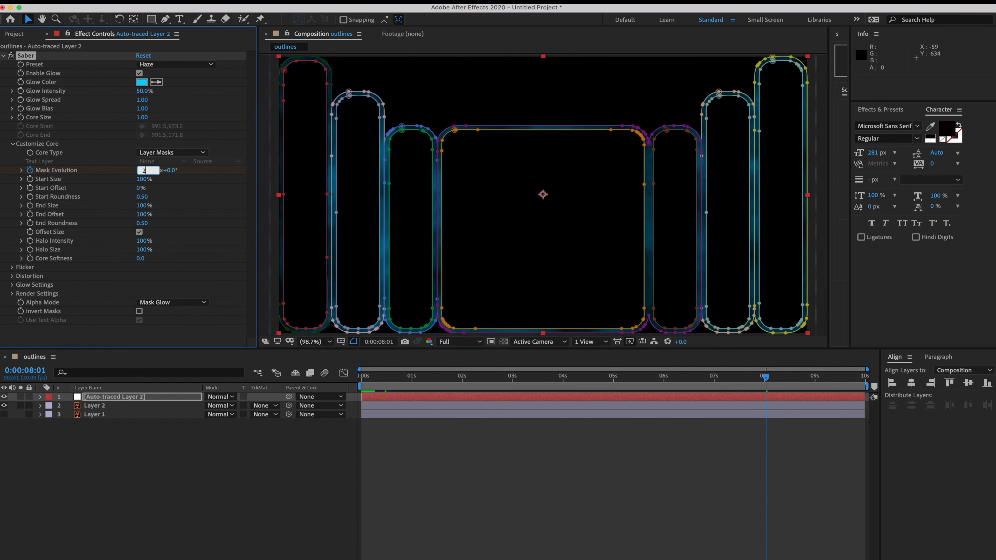
key("Return")
left_click(141, 170)
key("Return")
- At the first frame, set Saber's Start Size to 0% and add a keyframe for it
left_click(370, 377)
left_click_drag(371, 379, 319, 377)
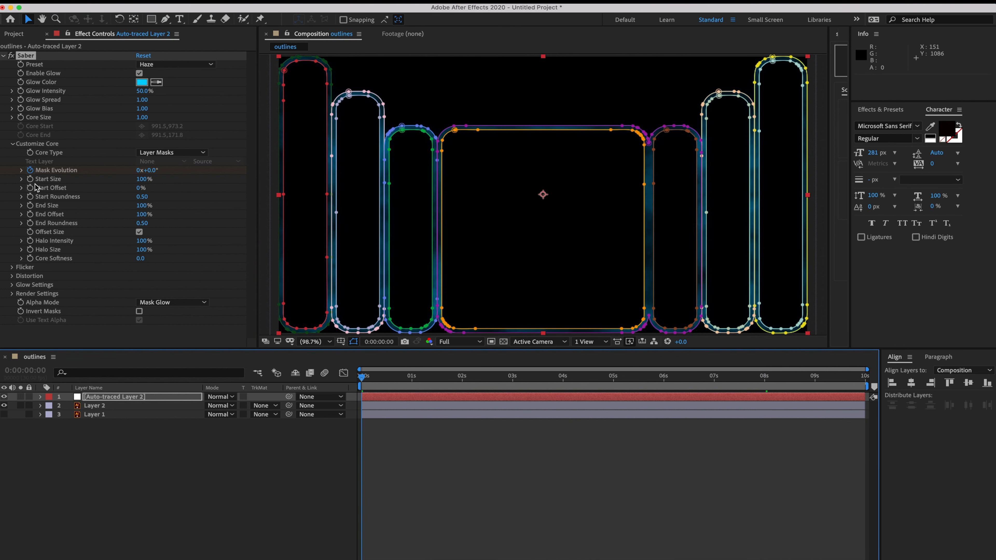
left_click_drag(145, 180, 25, 188)
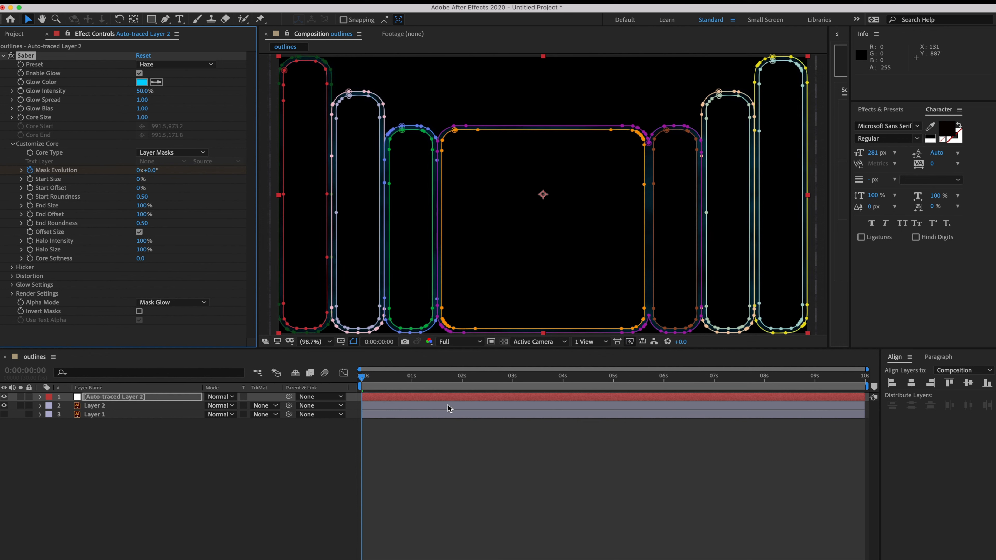
left_click(390, 440)
left_click_drag(376, 379, 345, 381)
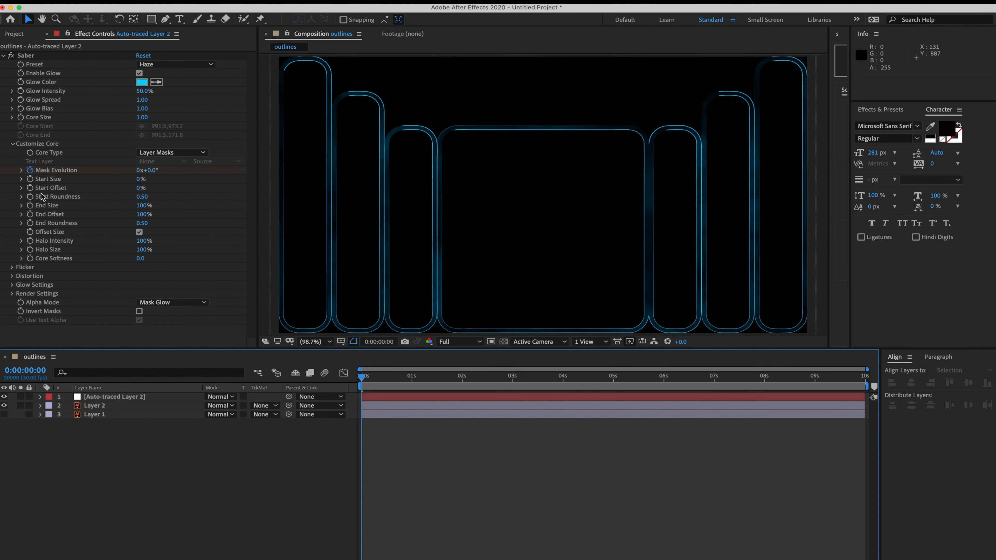
left_click(30, 179)
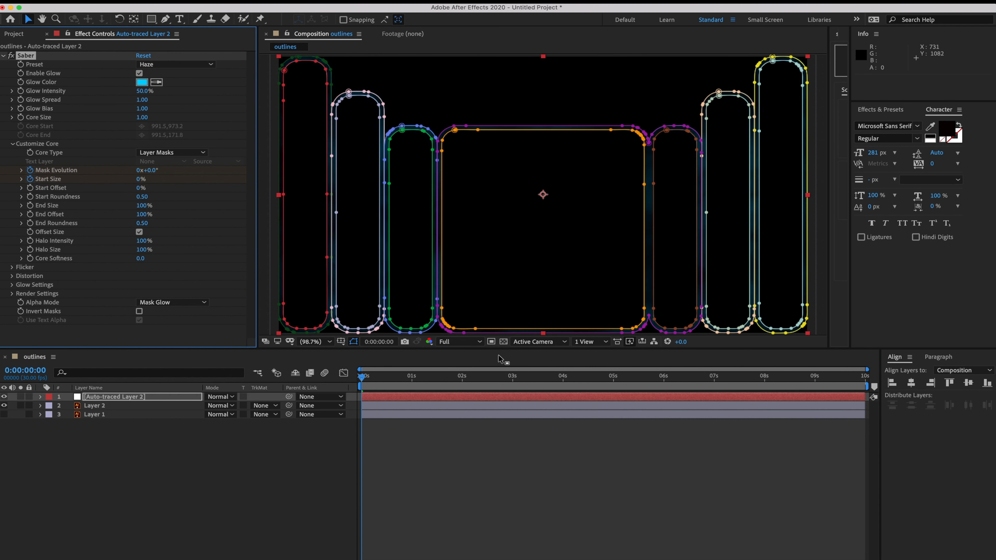
- Add a Start Size keyframe of 200% at 0:00:02:00
left_click(515, 380)
left_click_drag(515, 383, 463, 388)
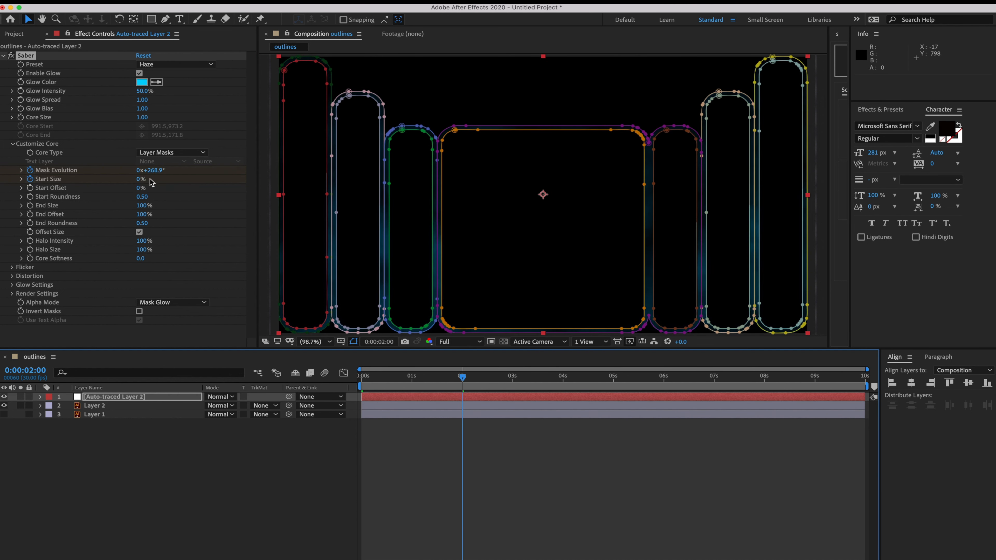
left_click(139, 179)
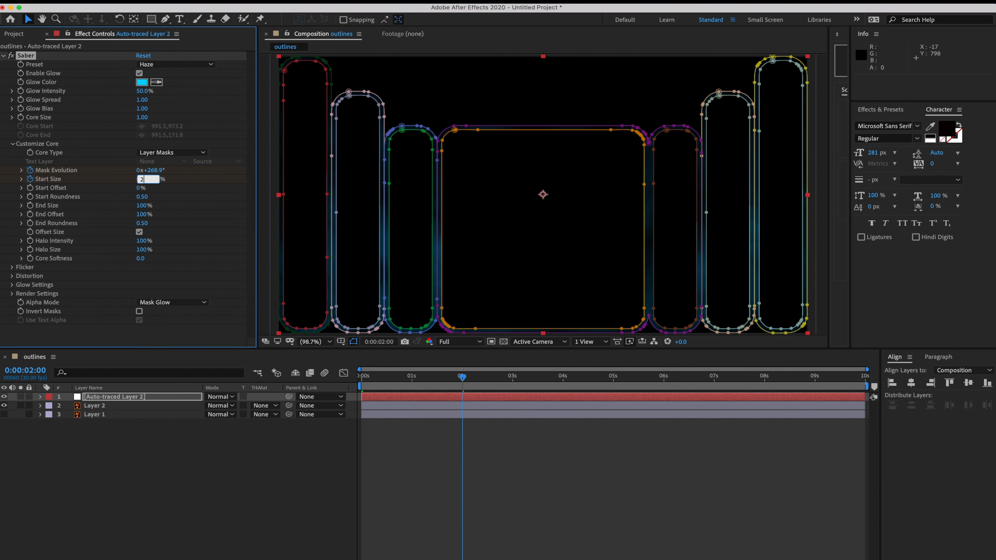
key("Return")
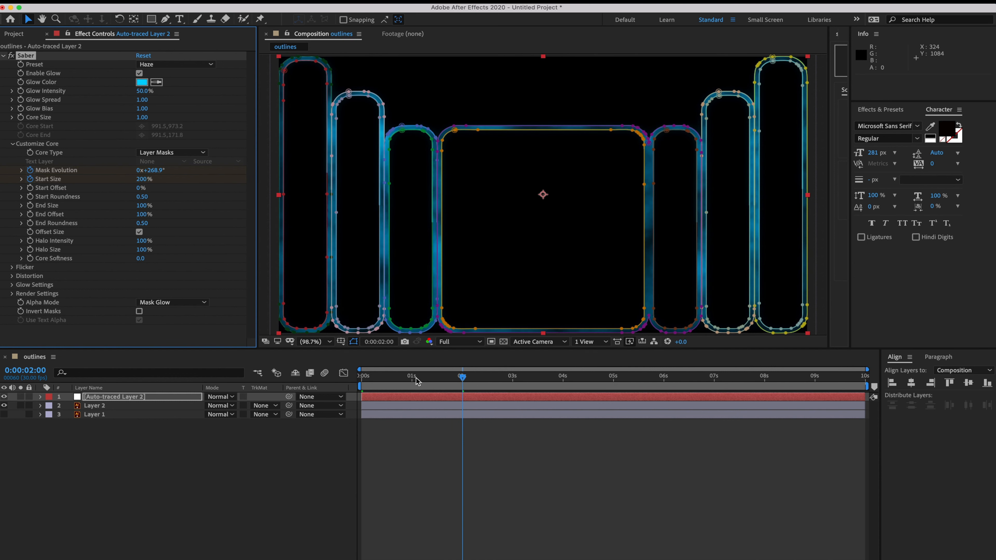
- Add a Start Size keyframe of 100% at 0:00:08:01
left_click_drag(461, 381, 765, 388)
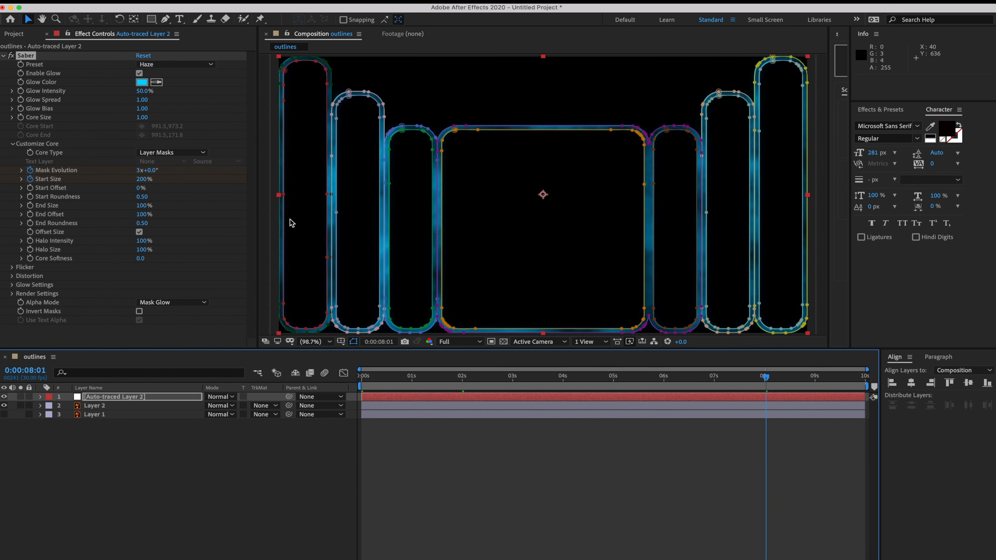
left_click(140, 179)
left_click(141, 179)
type("1")
key("Return")
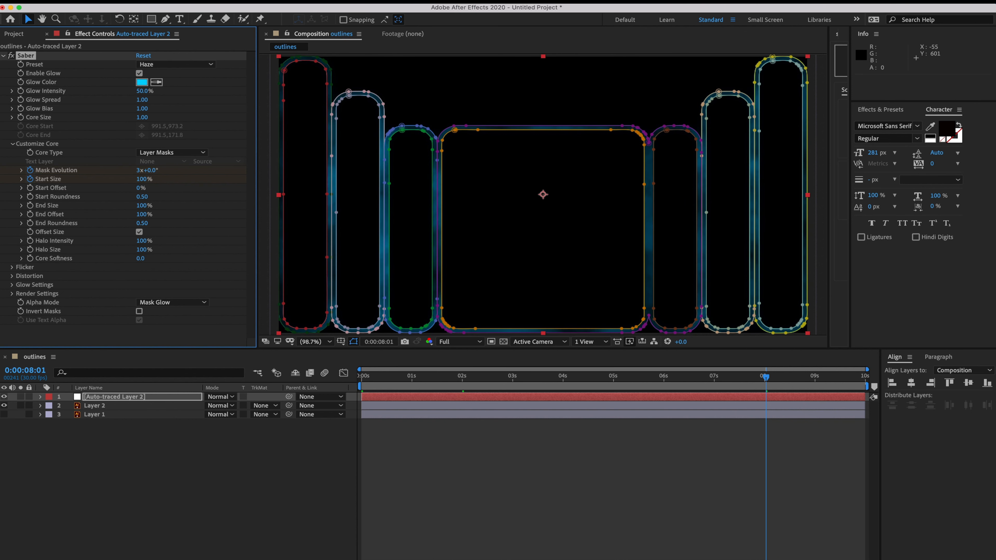
- Return to the first frame, keyframe Saber's Start Offset at 0%, and scrub the timeline back to the start
left_click_drag(399, 377, 315, 380)
key("space")
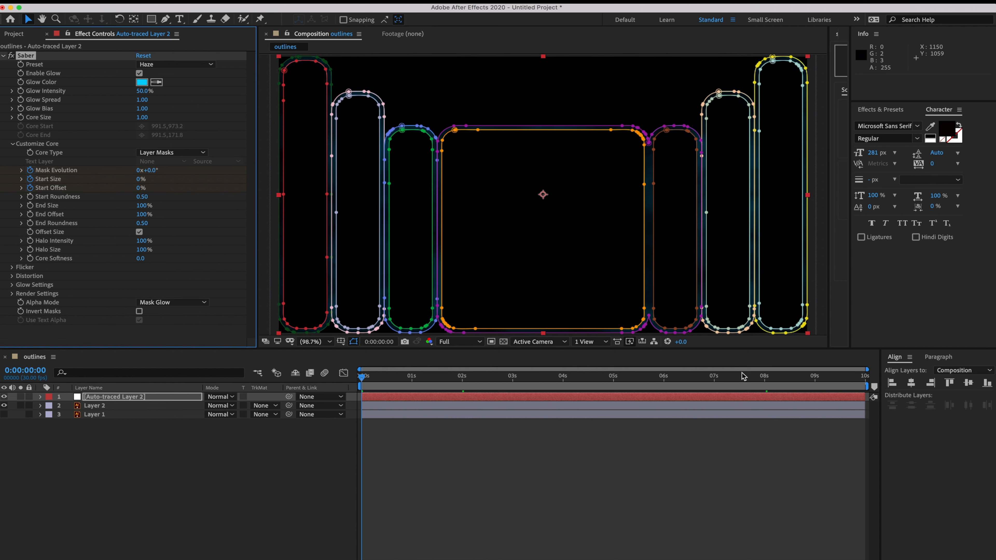
left_click(748, 376)
left_click_drag(749, 377, 359, 377)
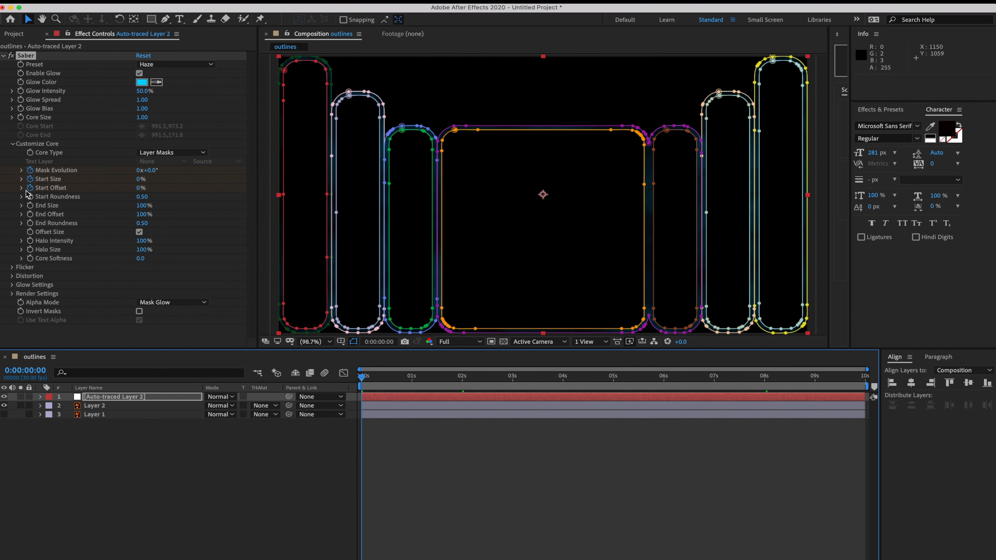
- Keyframe Saber's Start Offset from 100% at the first frame to 50% at 0:00:08:00
left_click_drag(140, 188, 282, 204)
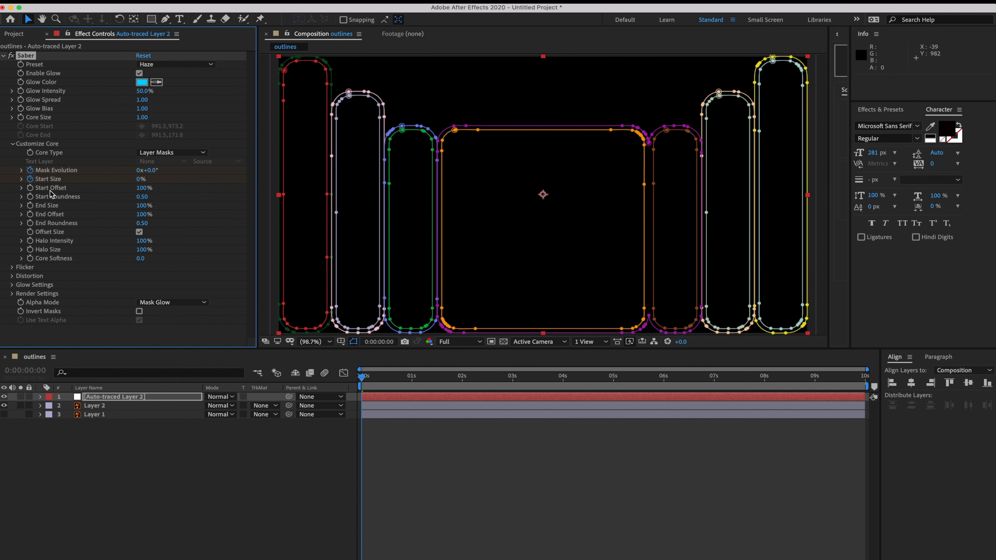
left_click_drag(528, 378, 766, 383)
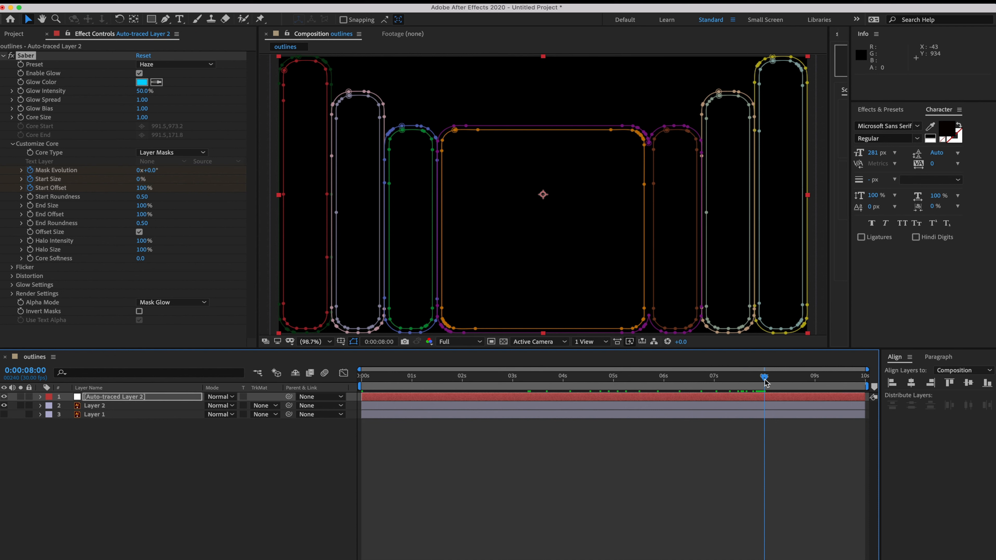
left_click(143, 188)
type("50")
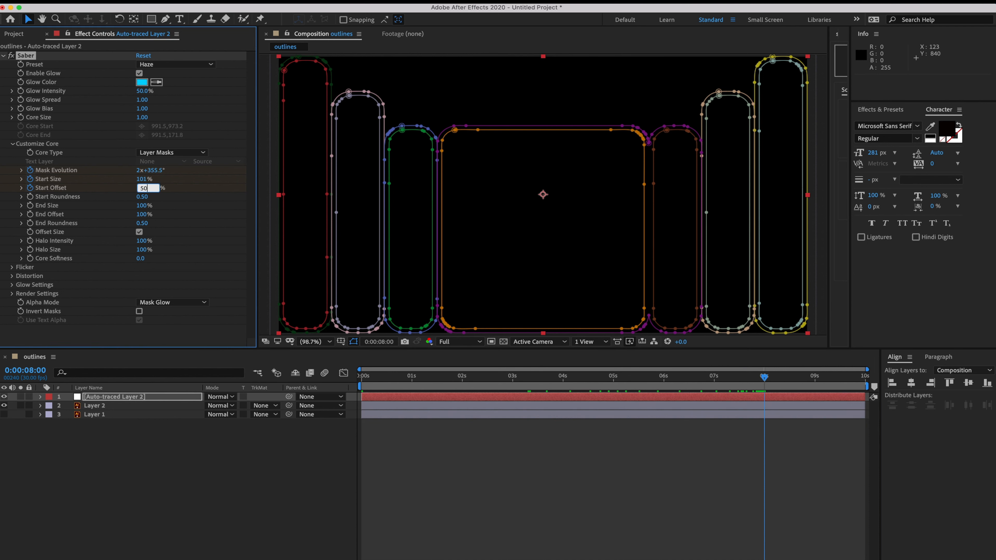
key("Return")
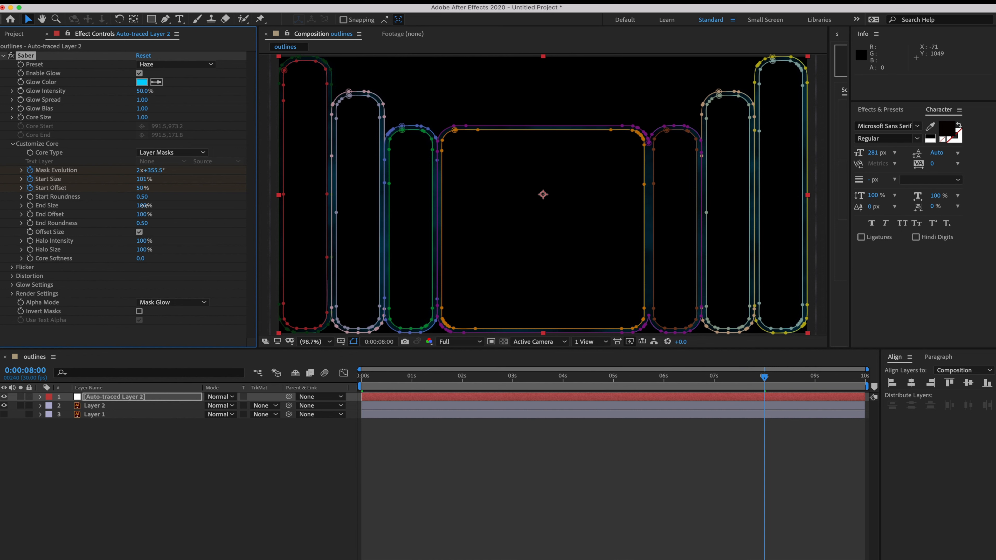
- Set Saber's End Size to 0% and preview the animation from the first frame
key("Home")
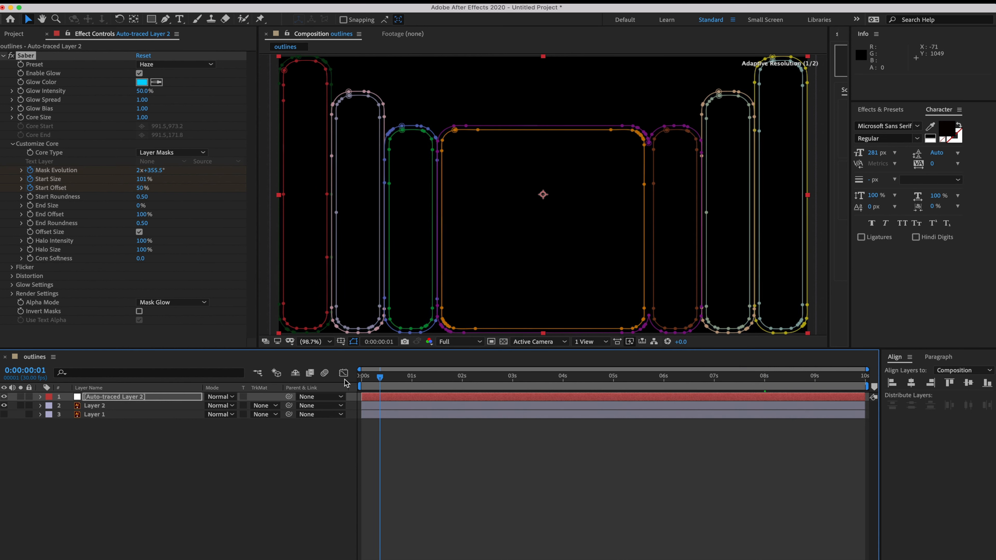
key("space")
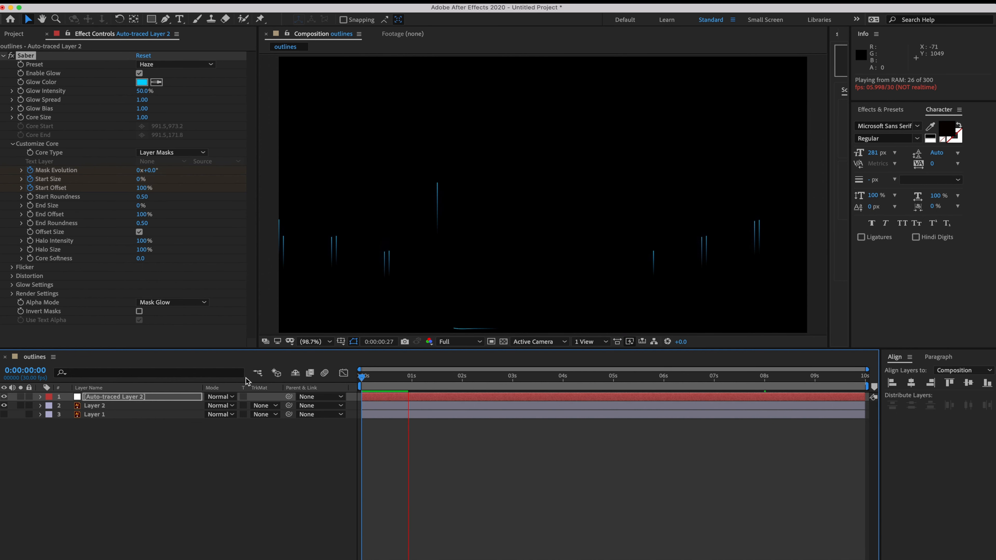
key("space")
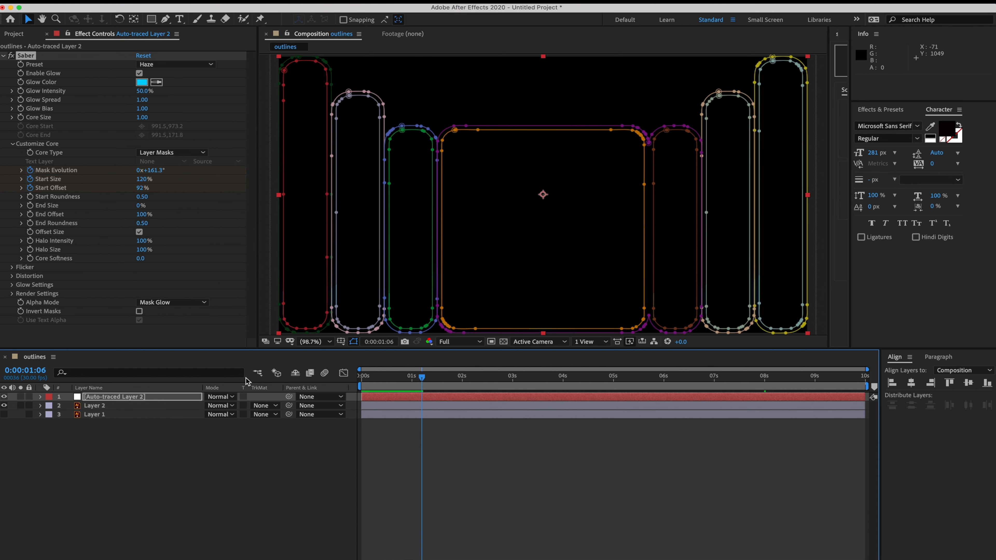
- Set Saber's Glow Intensity to 75%
left_click(144, 92)
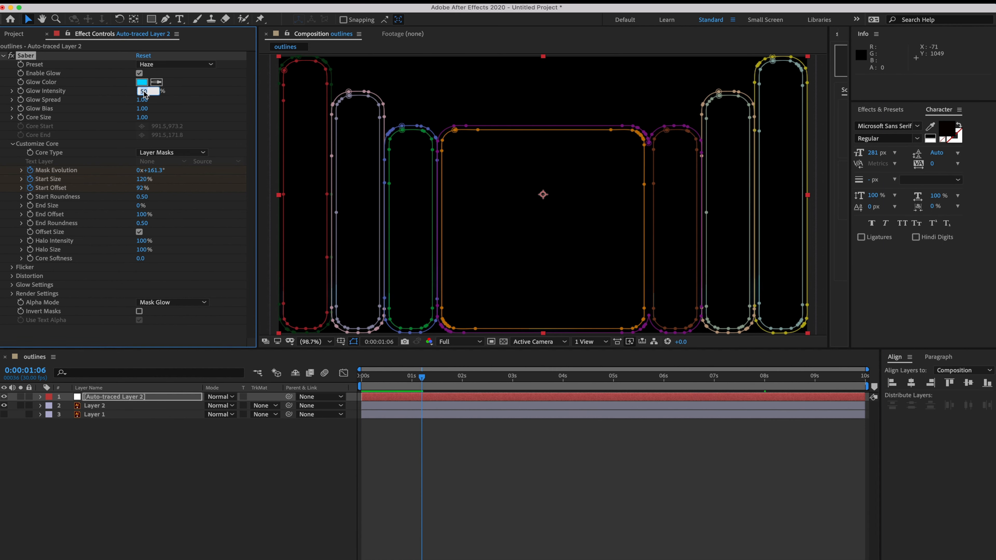
type("75")
key("Return")
- Lower the composition preview resolution to Half and play the animation from 0:00:01:21
left_click(447, 378)
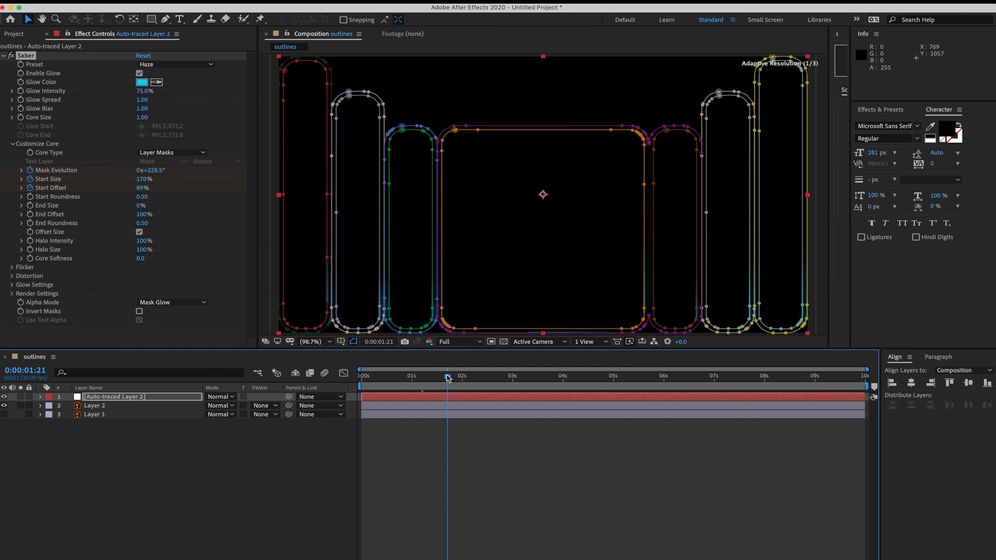
left_click(458, 341)
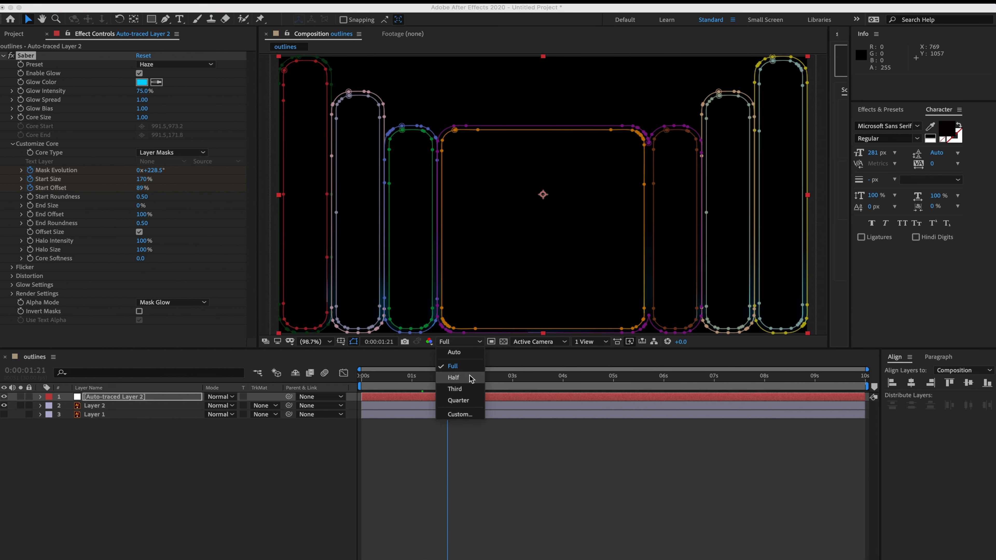
left_click(453, 378)
key("space")
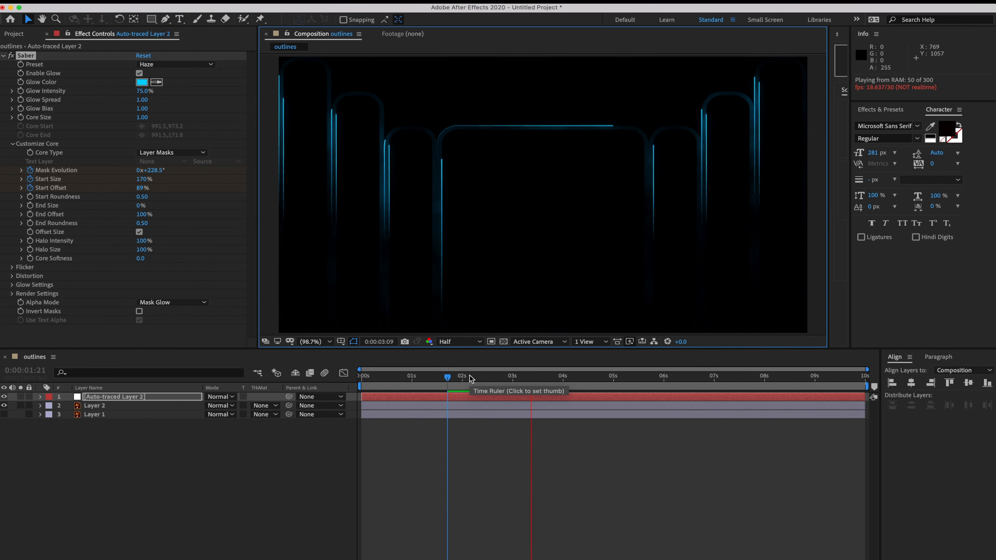
key("space")
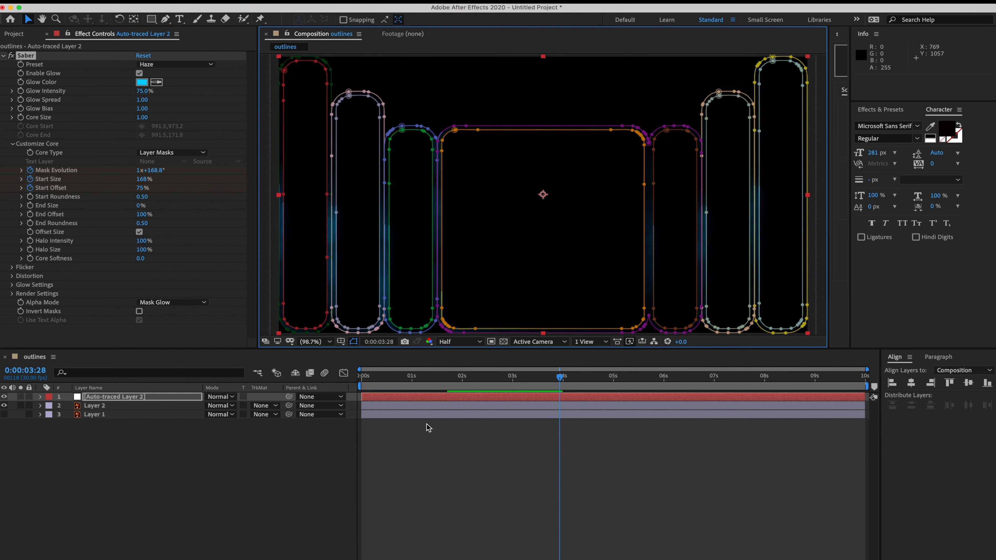
- Return to the first frame and duplicate Auto-traced Layer 2 with its Saber animation
left_click(430, 431)
key("Home")
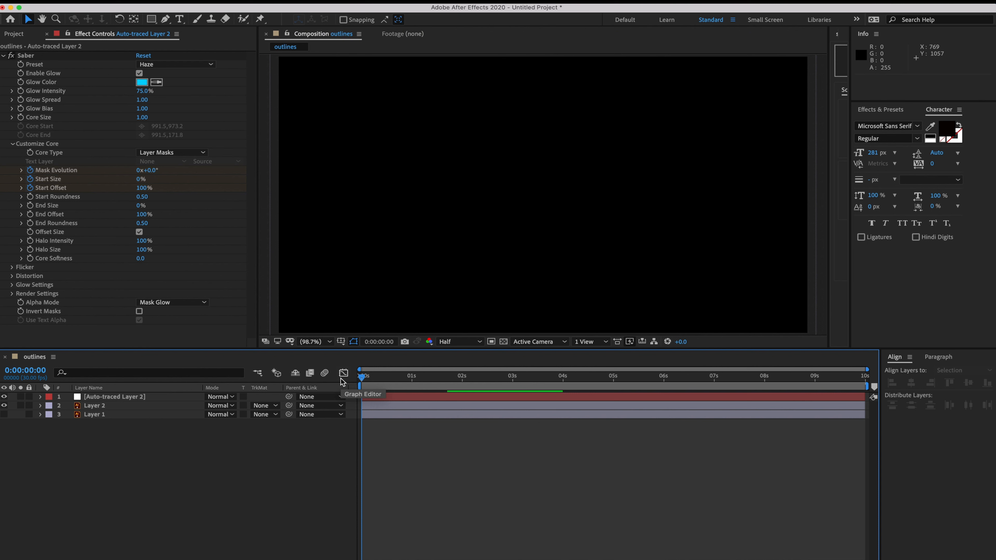
left_click(139, 397)
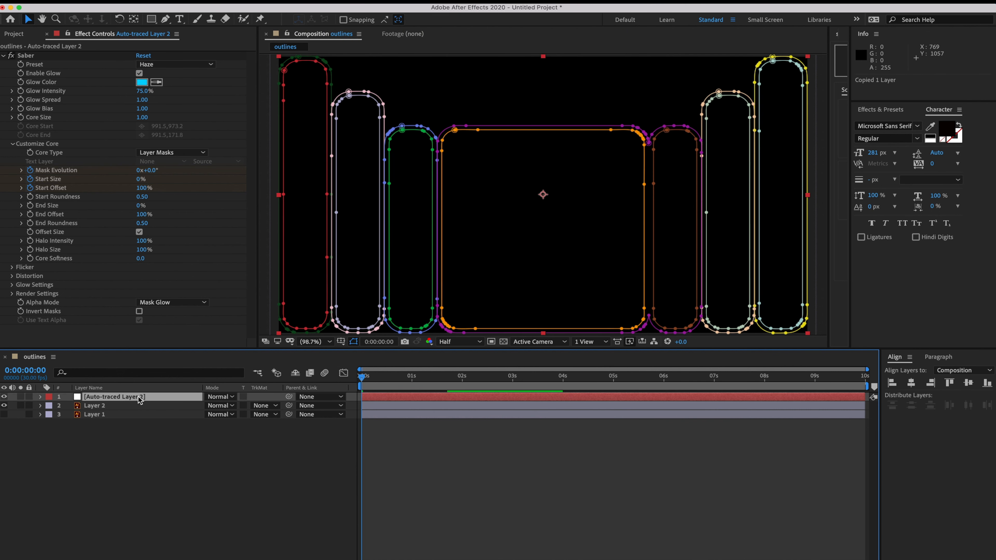
key("ctrl+v")
left_click(140, 398)
- Change the Saber Glow Color of the upper Auto-traced Layer 2 copy to red, FF0000
left_click(142, 82)
left_click_drag(768, 224, 765, 205)
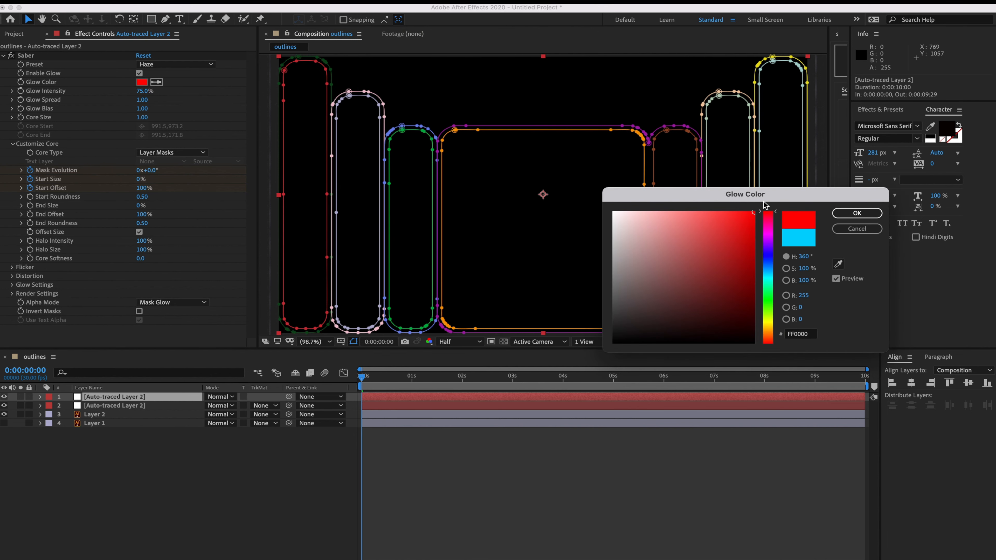
left_click(849, 212)
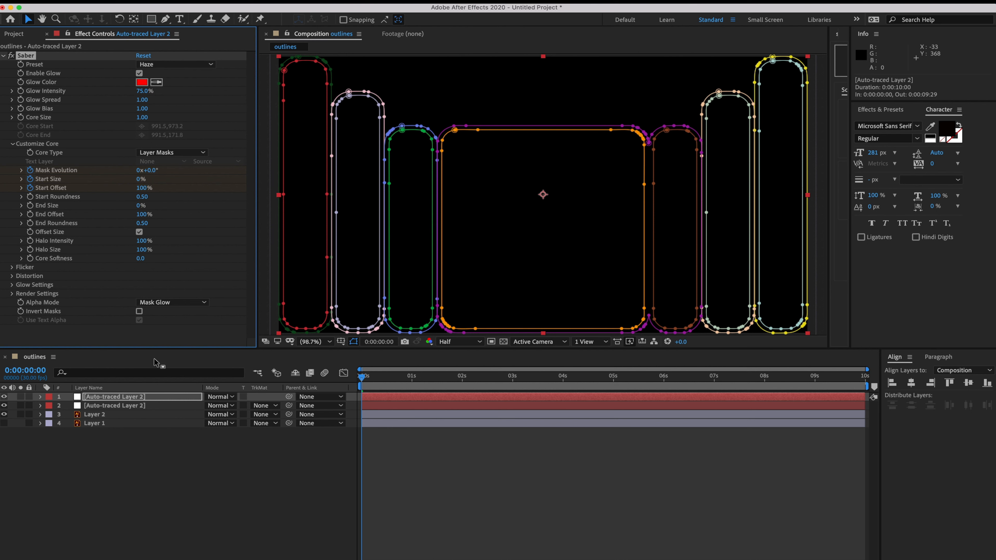
- Set the blending mode of both Auto-traced Layer 2 copies to Add
left_click(230, 397)
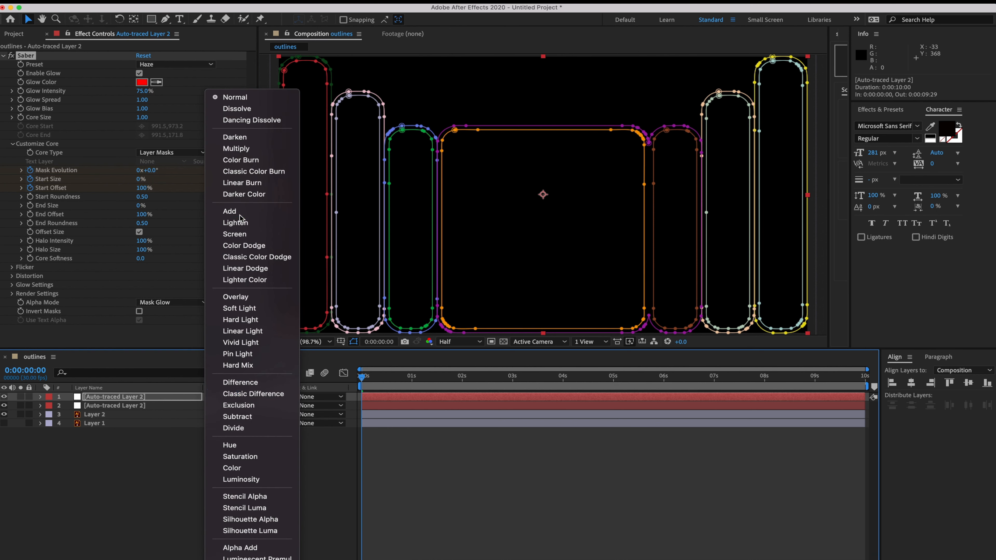
left_click(231, 211)
left_click(227, 403)
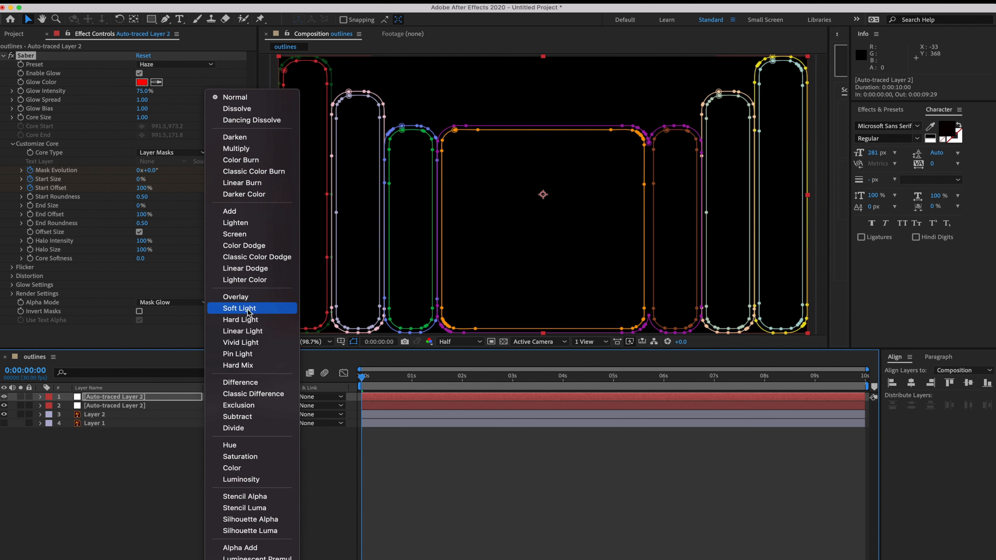
left_click(231, 212)
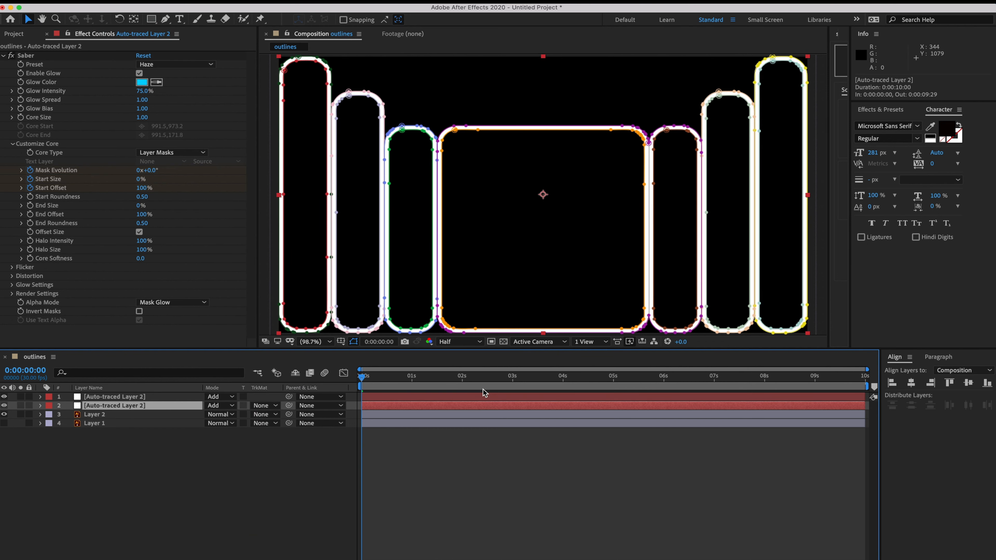
- Hide the original Layer 2 and preview the combined glows from 0:00:02:22
left_click(4, 415)
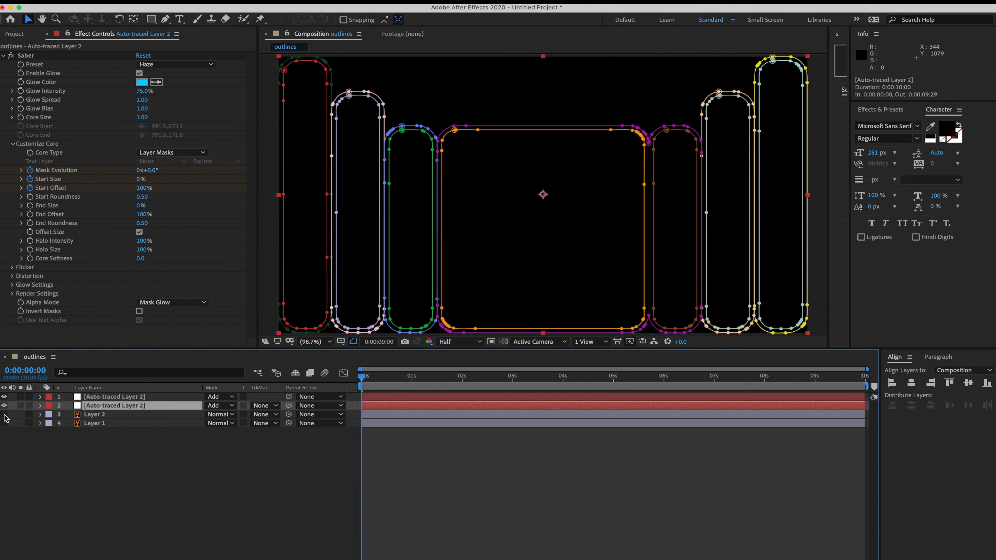
left_click(500, 379)
key("space")
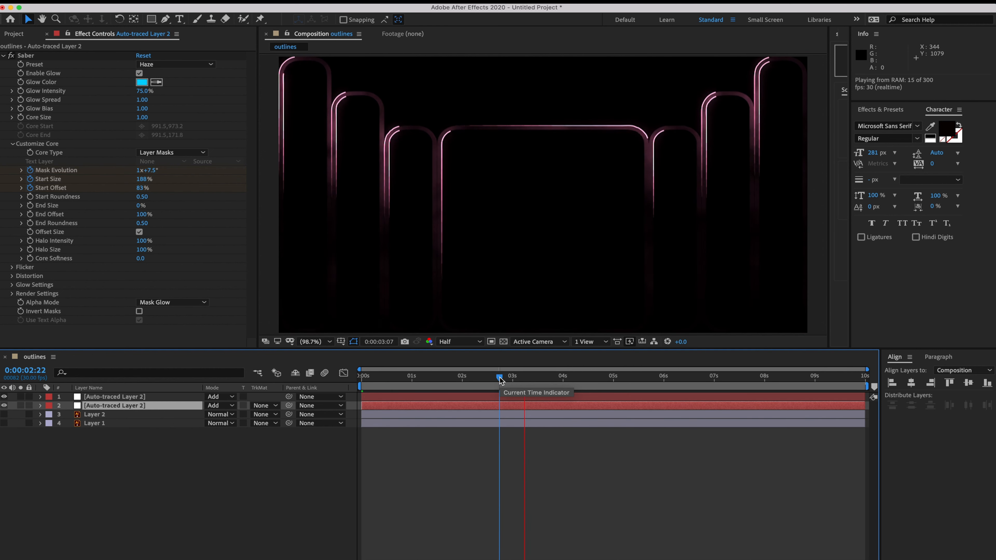
key("space")
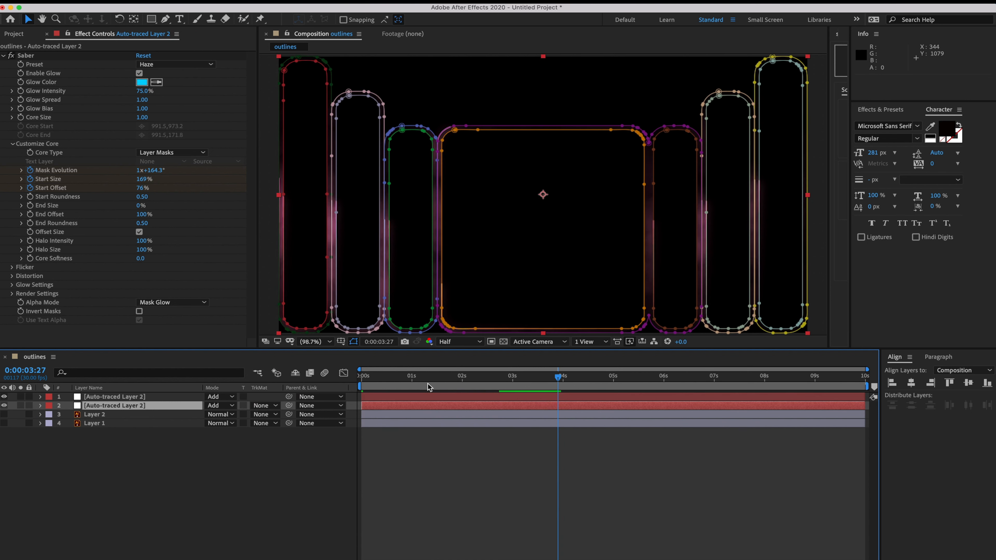
- Shift the red Auto-traced Layer 2 so it starts at 0:00:00:16, and return to the first frame
left_click(374, 398)
left_click_drag(370, 396, 396, 398)
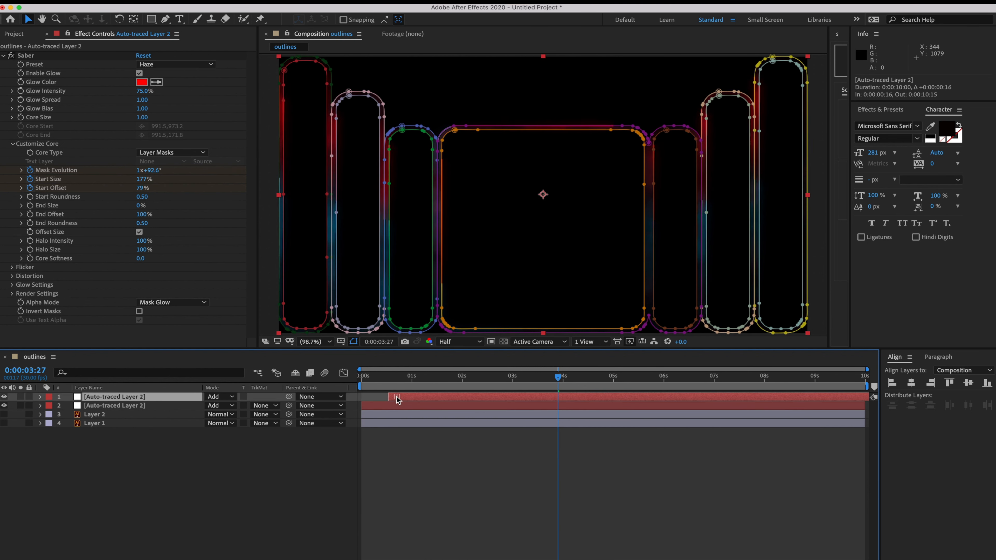
left_click_drag(384, 386, 362, 387)
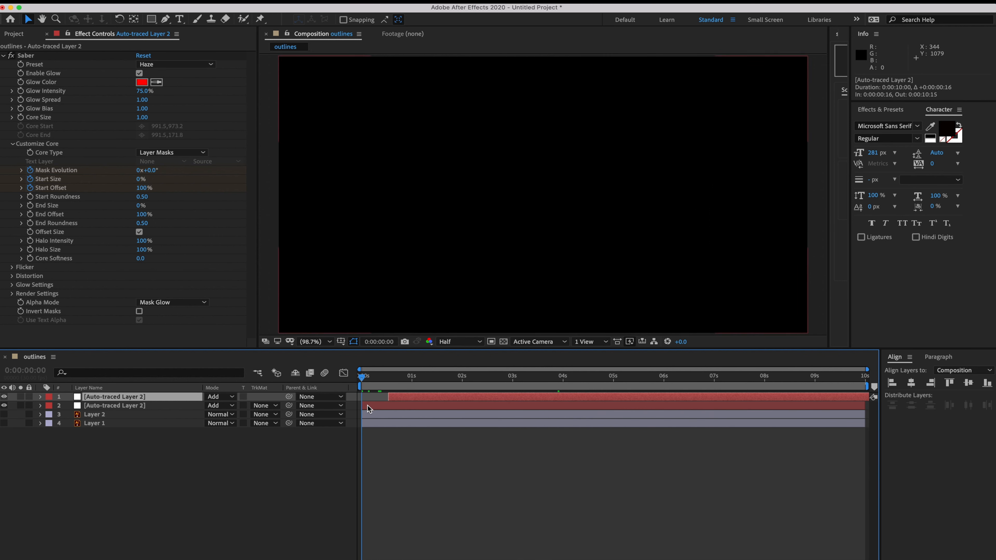
- Rename the auto-traced layer with the blue glow to Blue
left_click(149, 410)
right_click(149, 410)
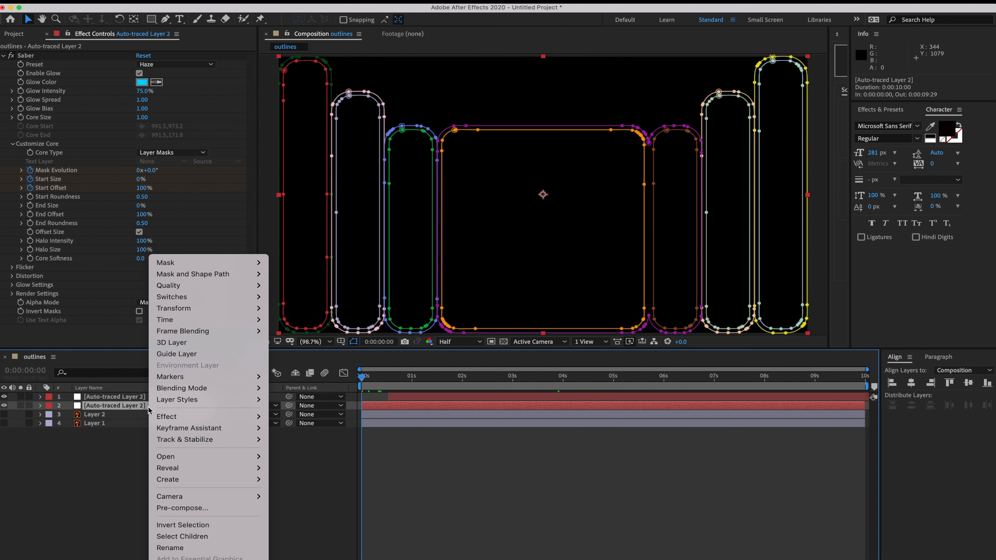
left_click(186, 547)
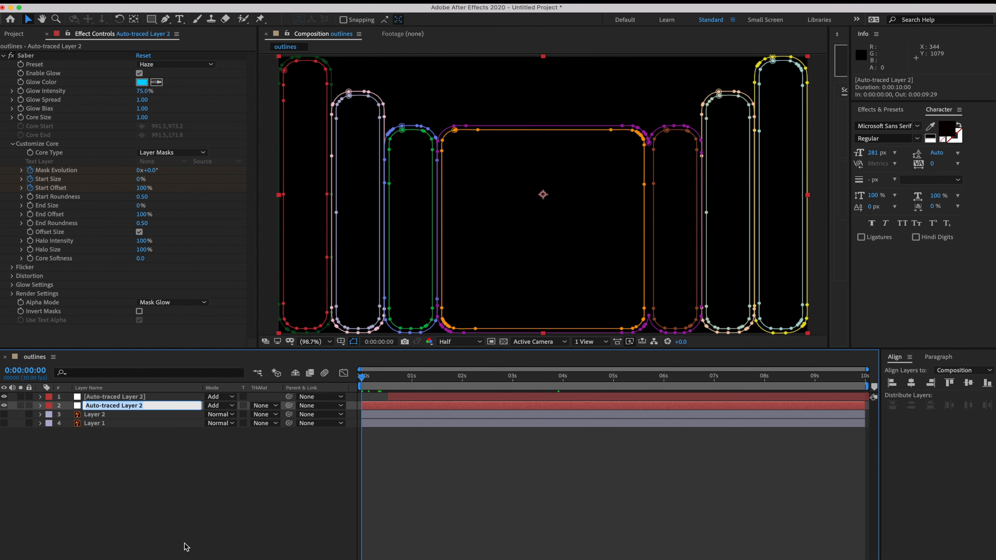
type("Blue")
key("Return")
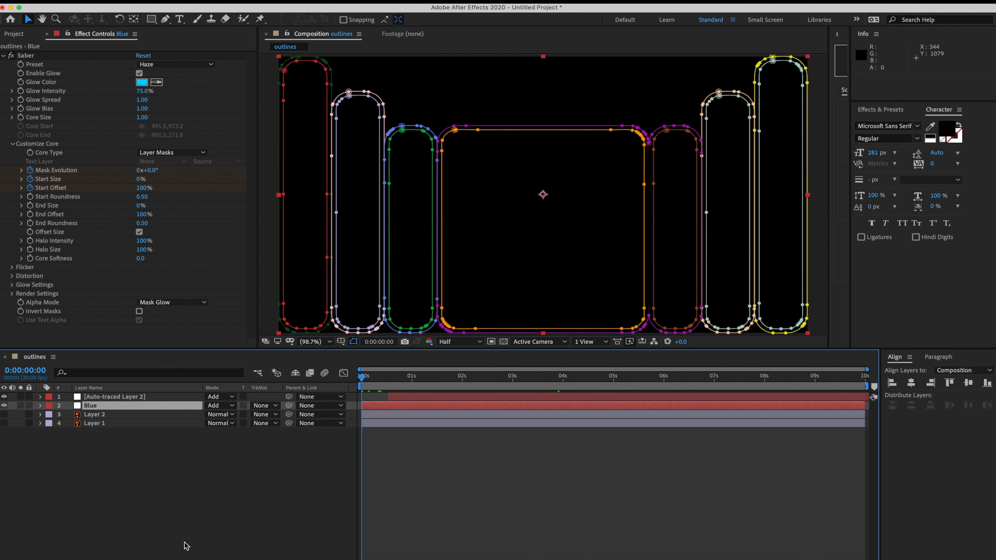
- Rename the auto-traced layer with the red glow to Red
left_click(129, 396)
right_click(130, 397)
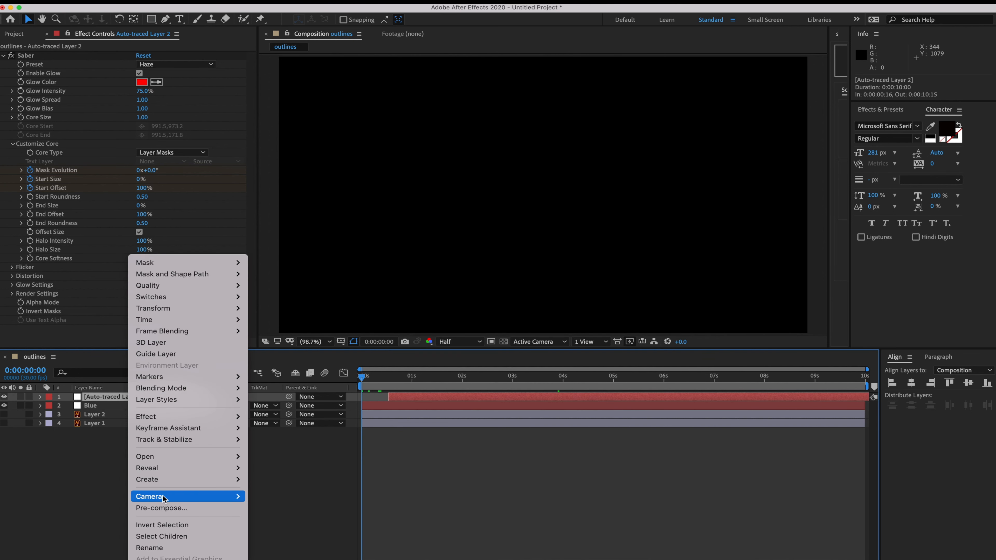
left_click(173, 548)
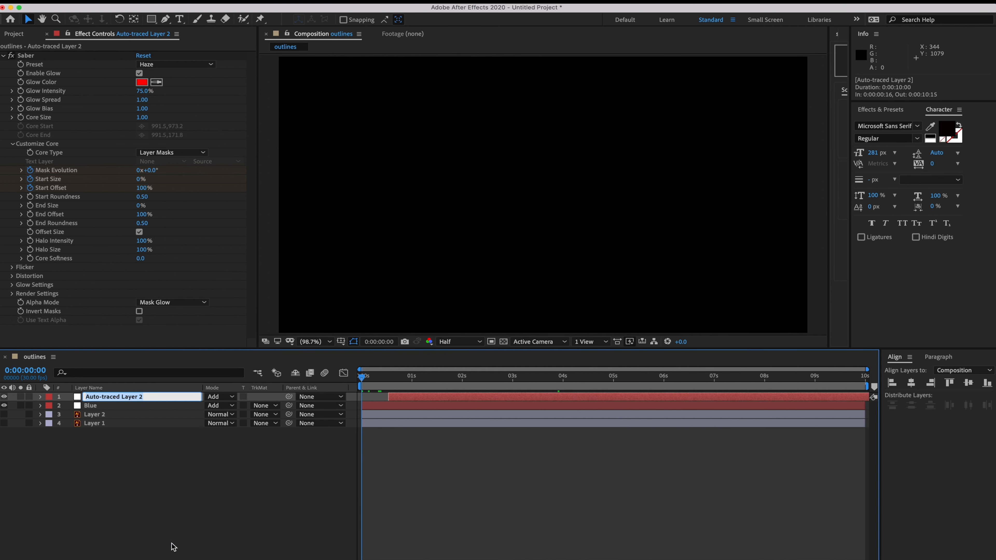
type("R")
key("Return")
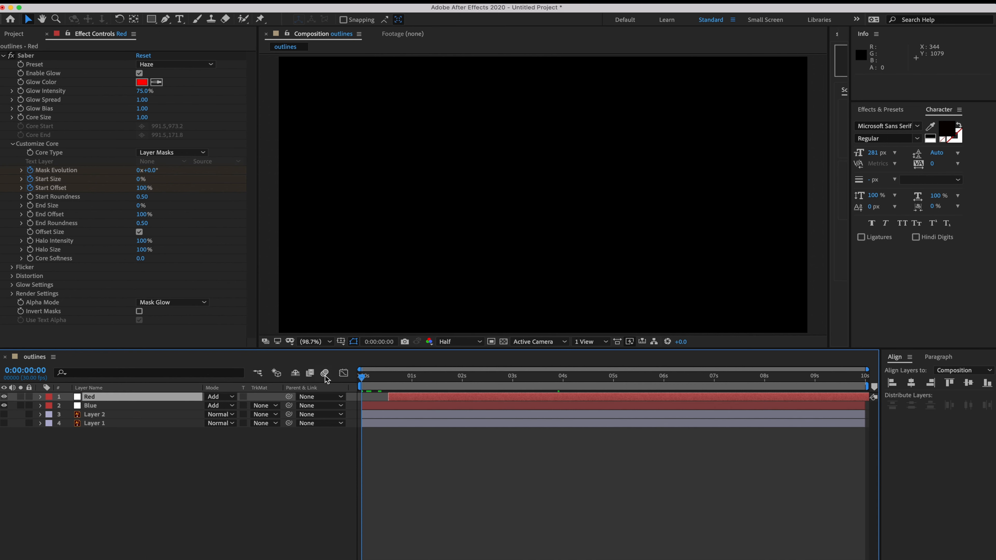
- Preview the full blue and red glow animation, and inspect the frame at 0:00:02:11
key("space")
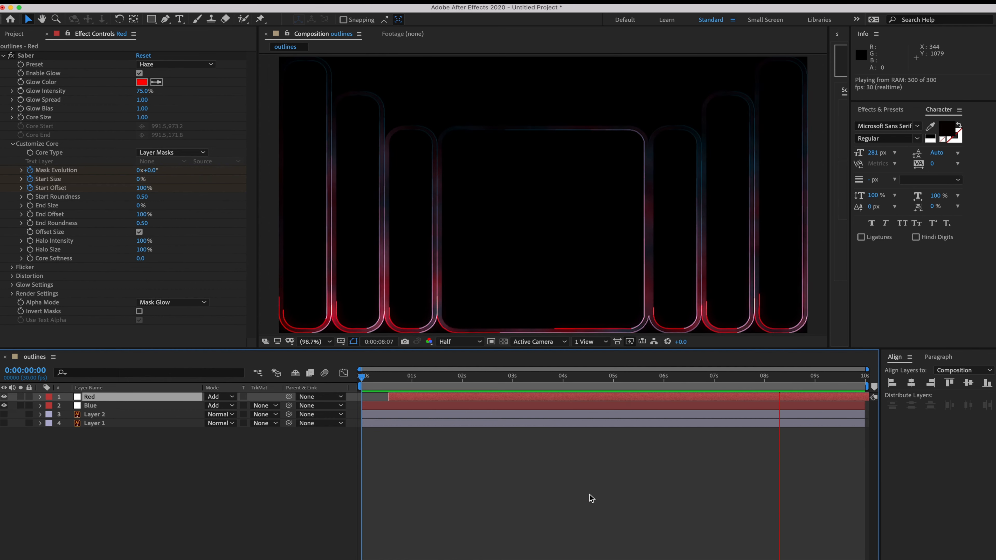
key("space")
left_click(442, 381)
left_click_drag(442, 380, 421, 381)
left_click(482, 380)
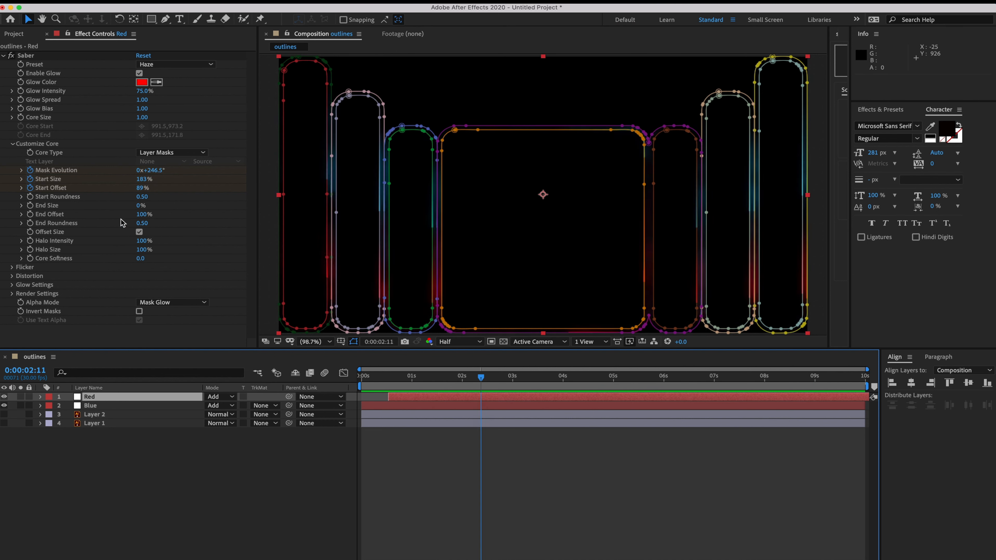
- Set Saber's Core Size on the Red layer to 2 and deselect the layer
left_click(142, 117)
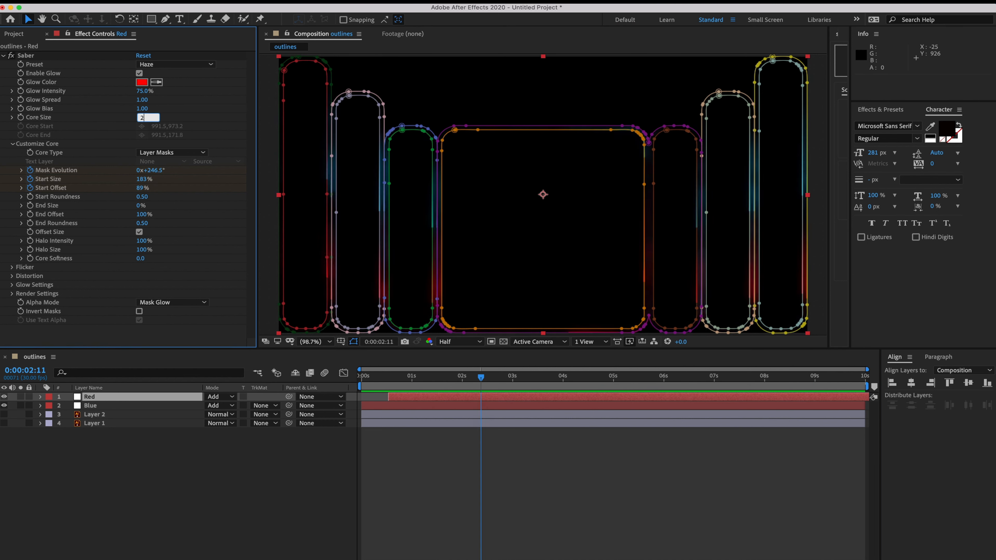
type("2")
key("Return")
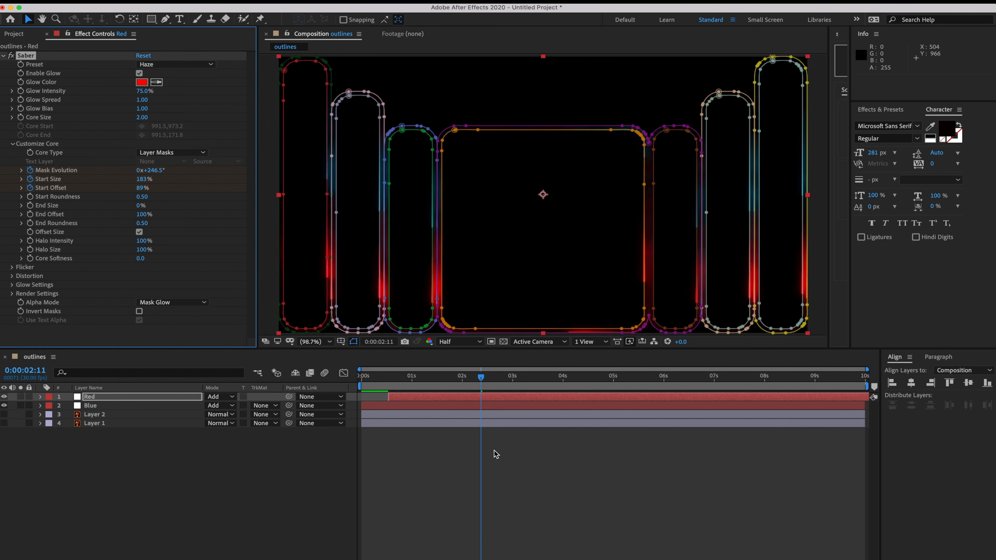
left_click(482, 459)
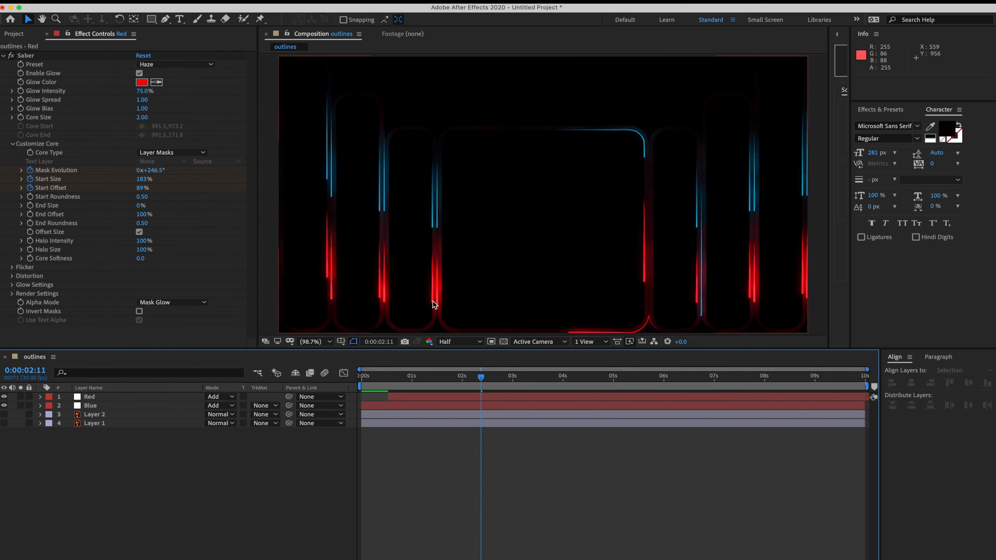
- Preview the blue and red glow animation from the start of the composition
left_click_drag(481, 377, 338, 385)
key("space")
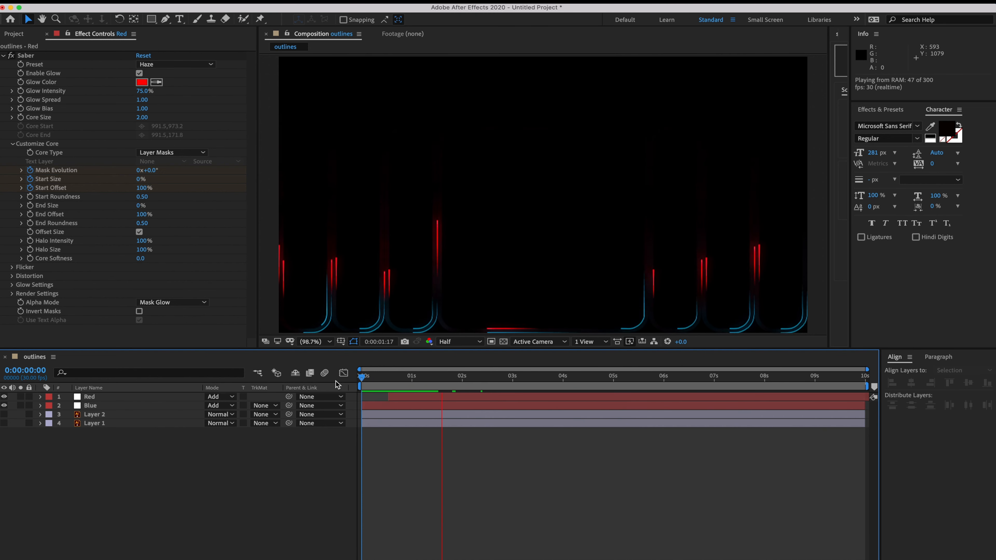
key("space")
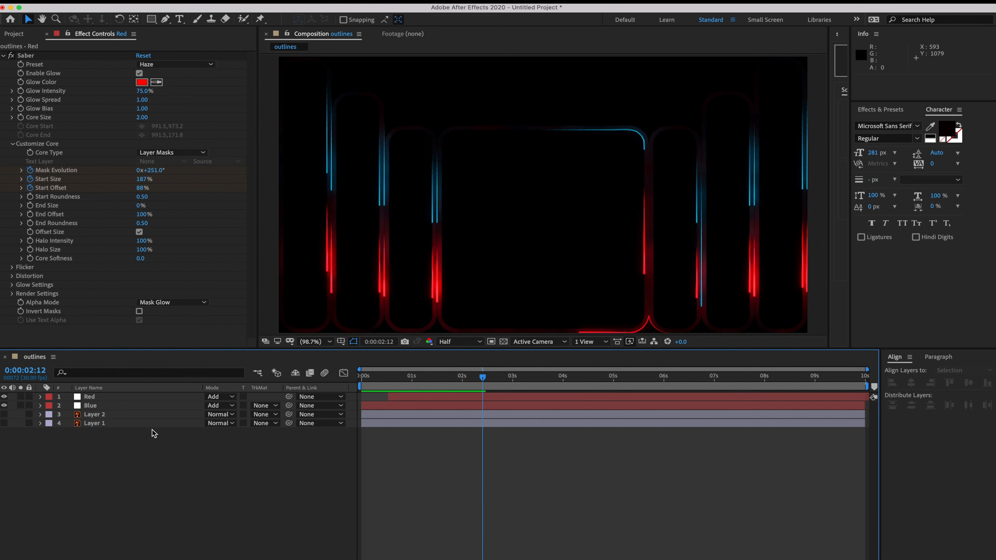
- Reveal the Red layer's Saber Customize Core keyframes in the timeline and select its Mask Evolution keyframes
left_click(95, 398)
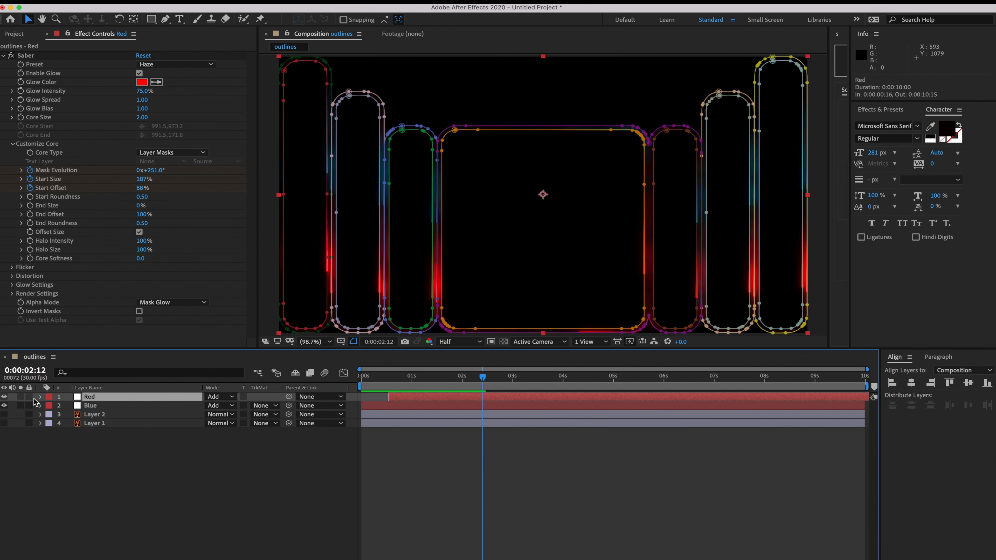
left_click(40, 397)
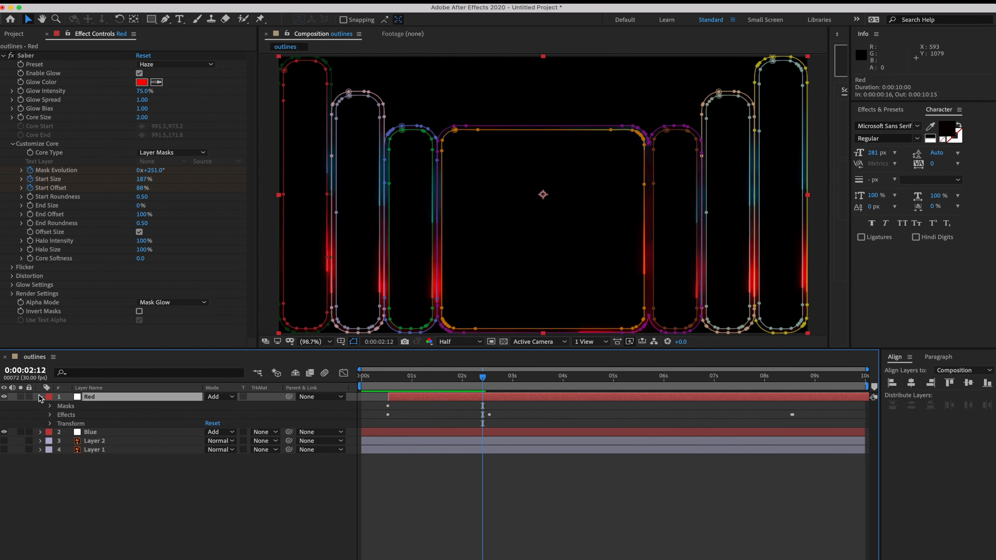
left_click(50, 415)
left_click(59, 424)
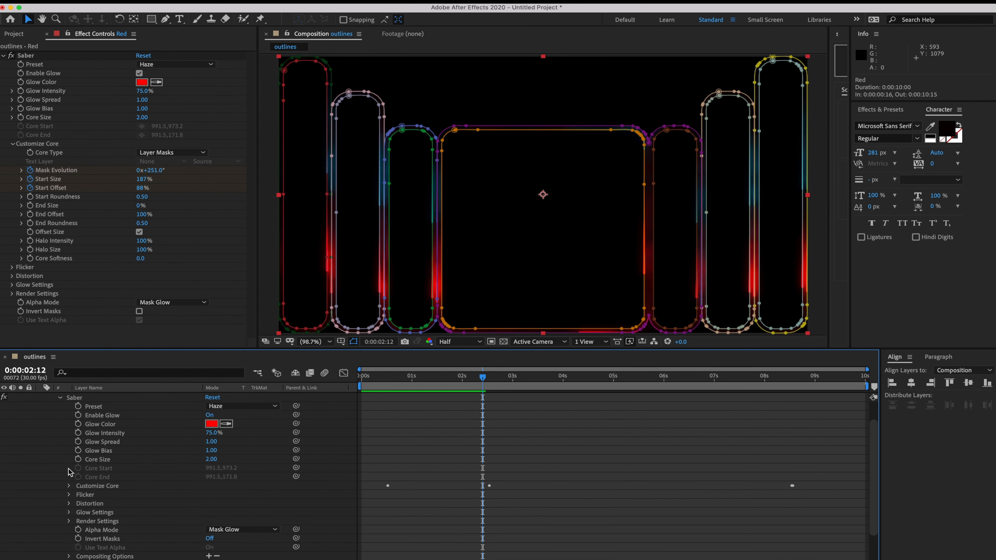
scroll(70, 483, "down", 2)
left_click(68, 451)
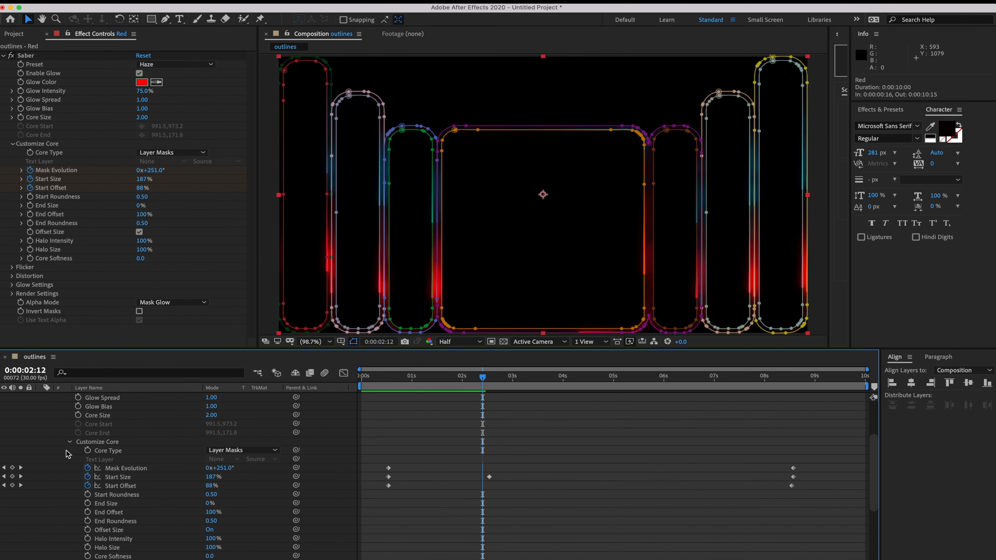
left_click(113, 468)
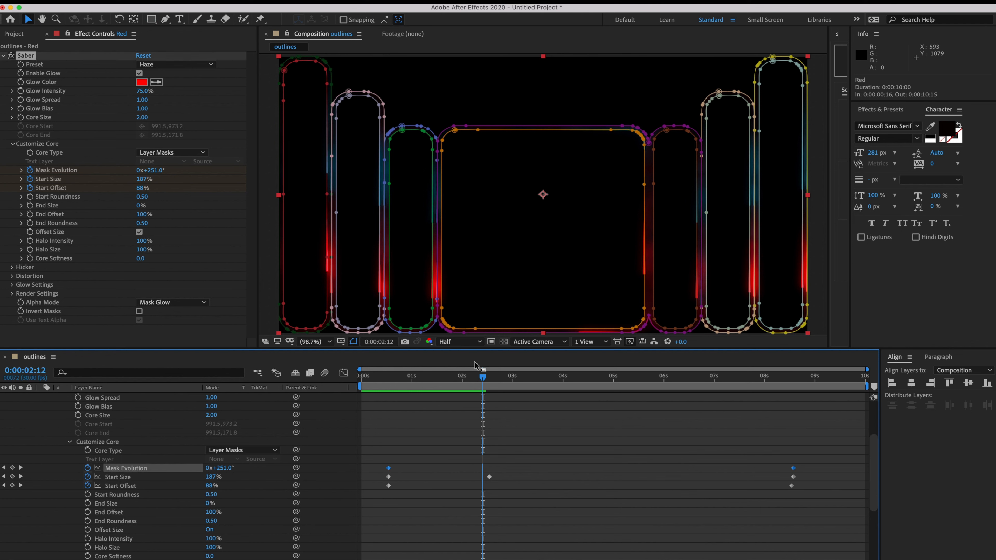
- Replace the Red layer's final Mask Evolution keyframe at 0:00:08:17 with a value of -2x-180°
left_click_drag(483, 378, 793, 365)
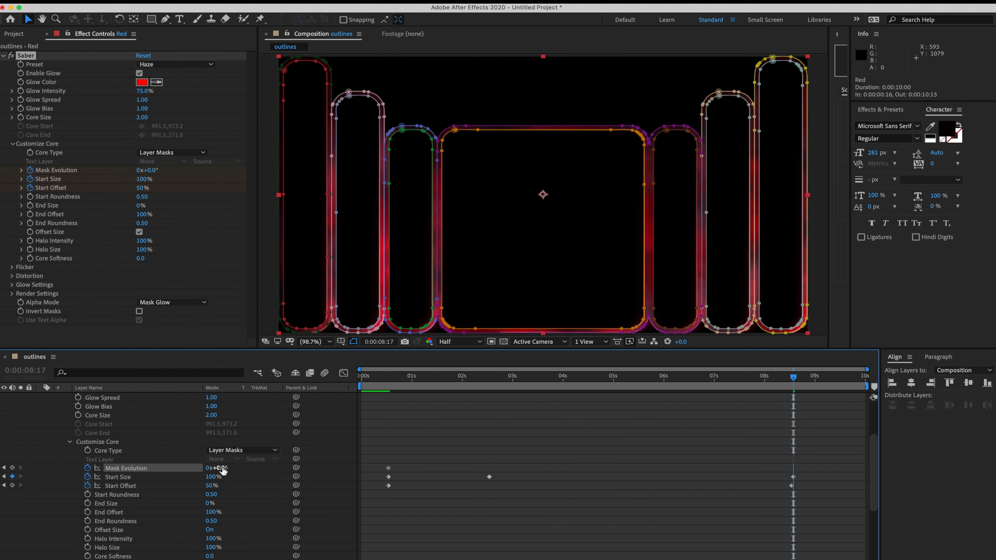
left_click(208, 469)
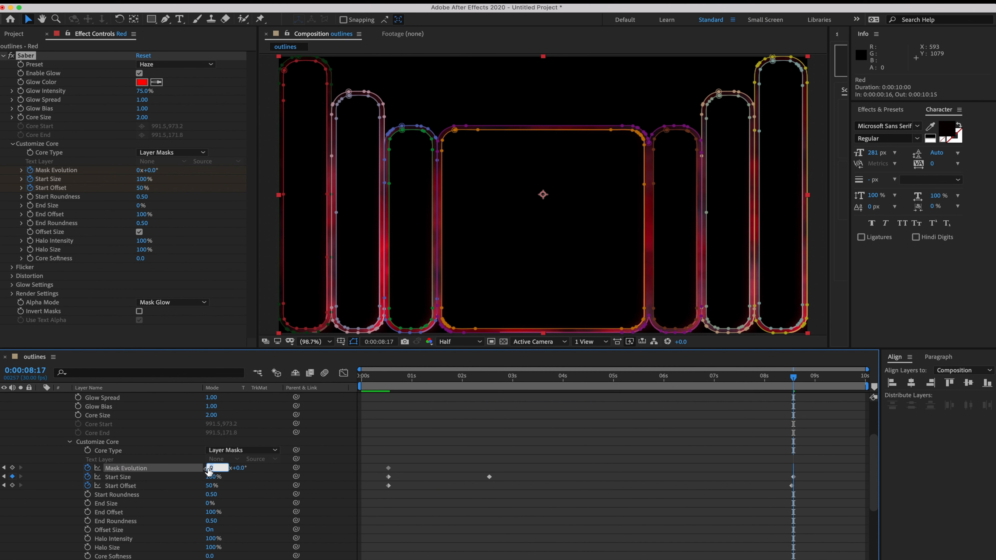
type("-2")
key("Return")
left_click(229, 468)
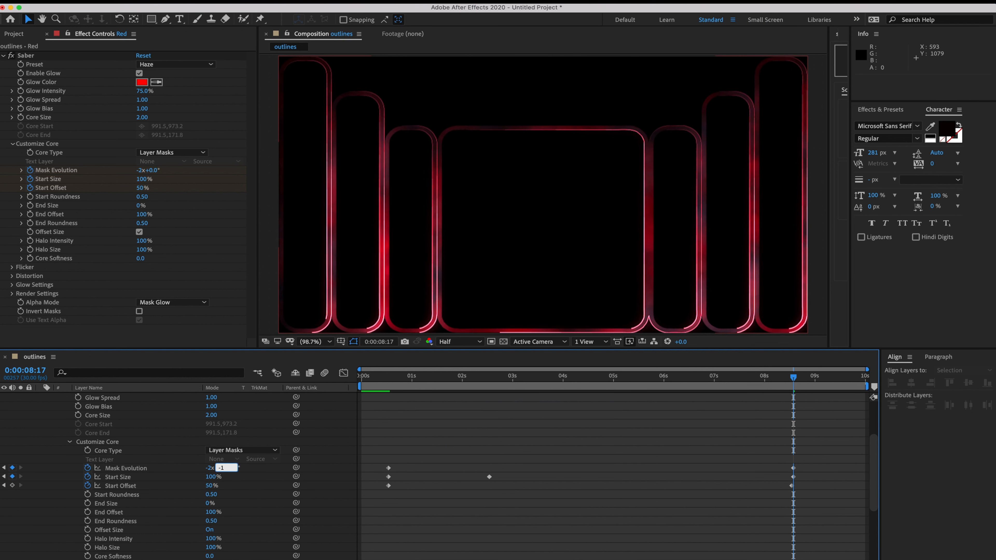
key("Return")
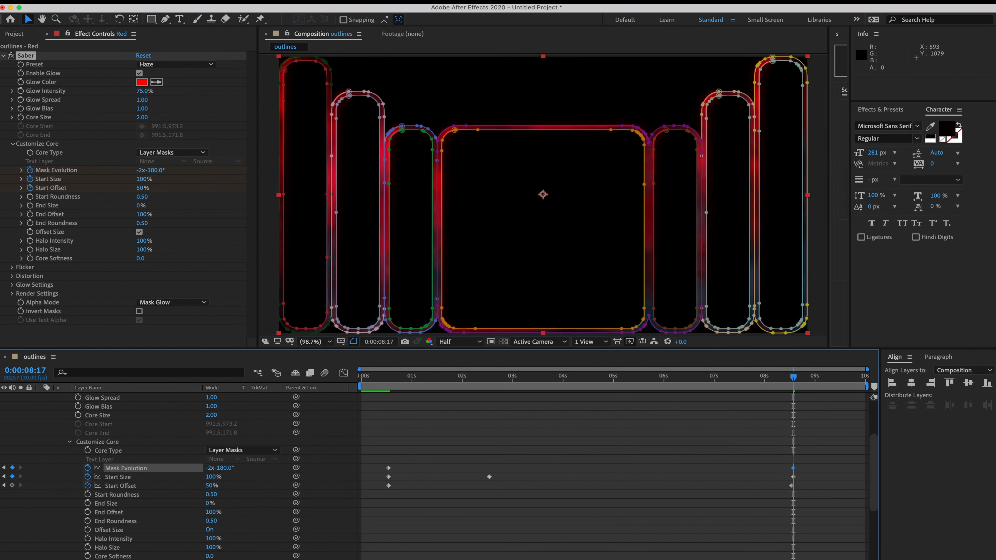
- Collapse the Red layer's properties and preview the animation from the first frame
left_click_drag(415, 379, 357, 379)
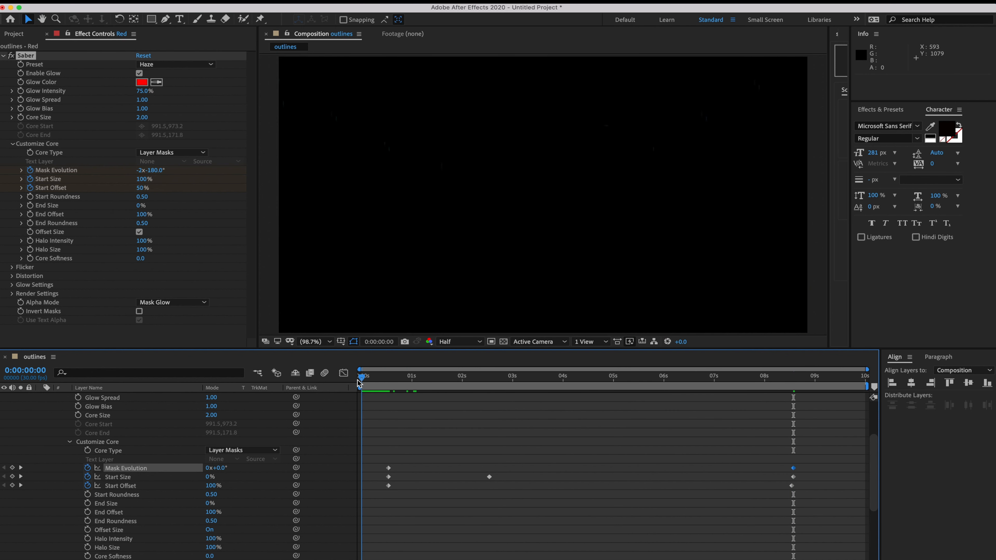
scroll(141, 428, "up", 3)
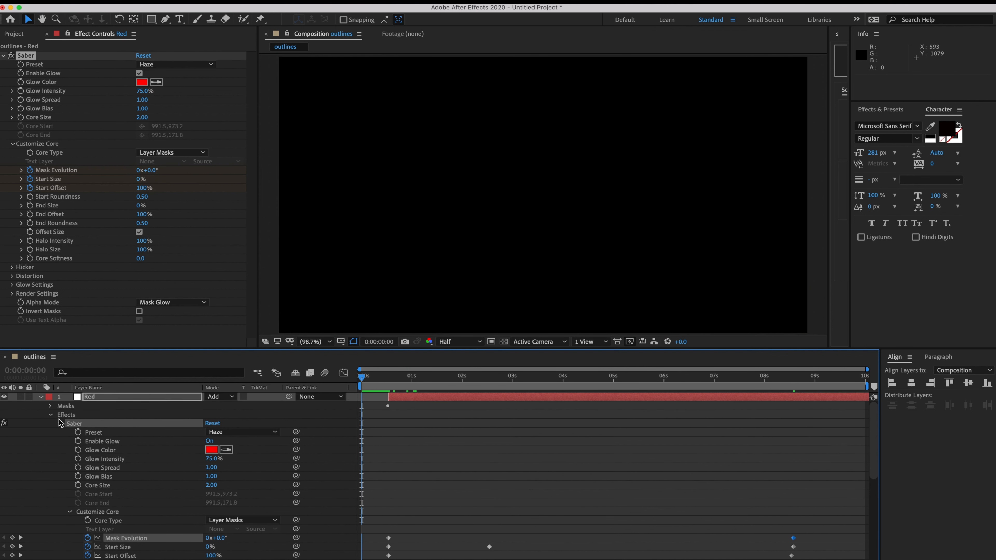
left_click(51, 415)
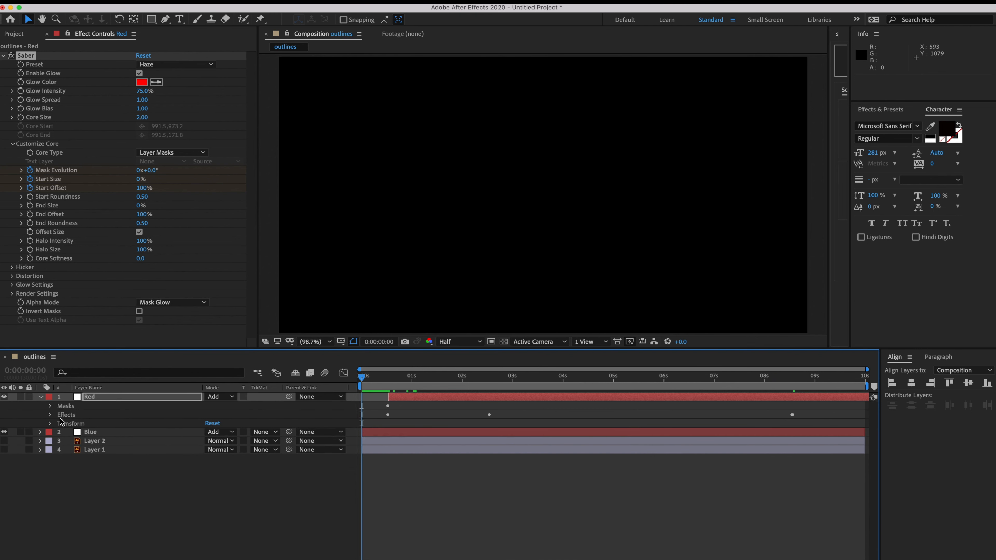
left_click(40, 396)
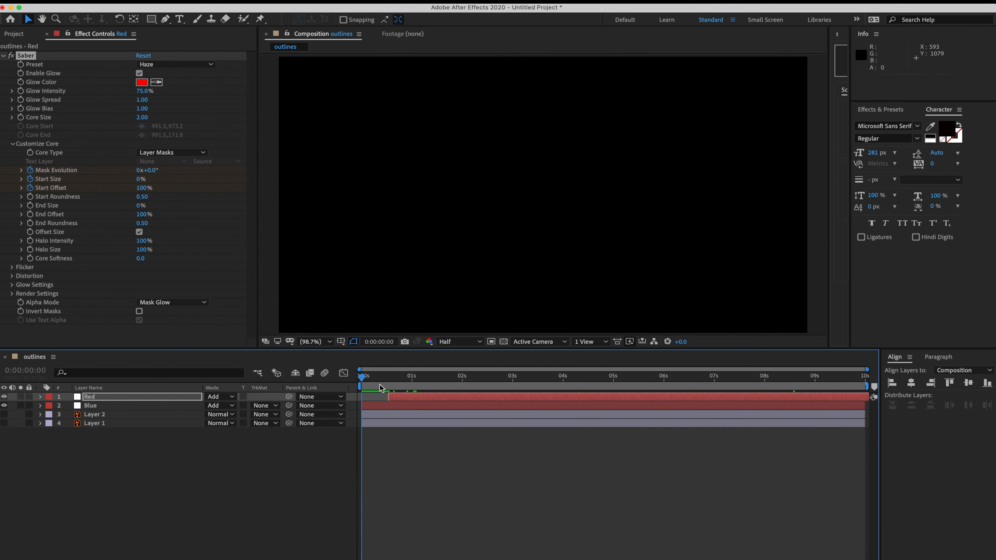
key("space")
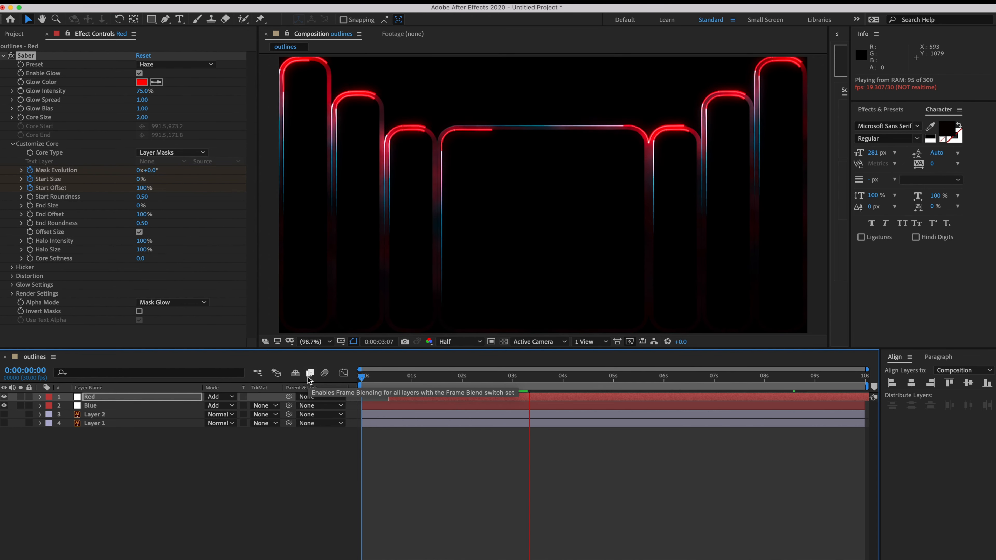
key("space")
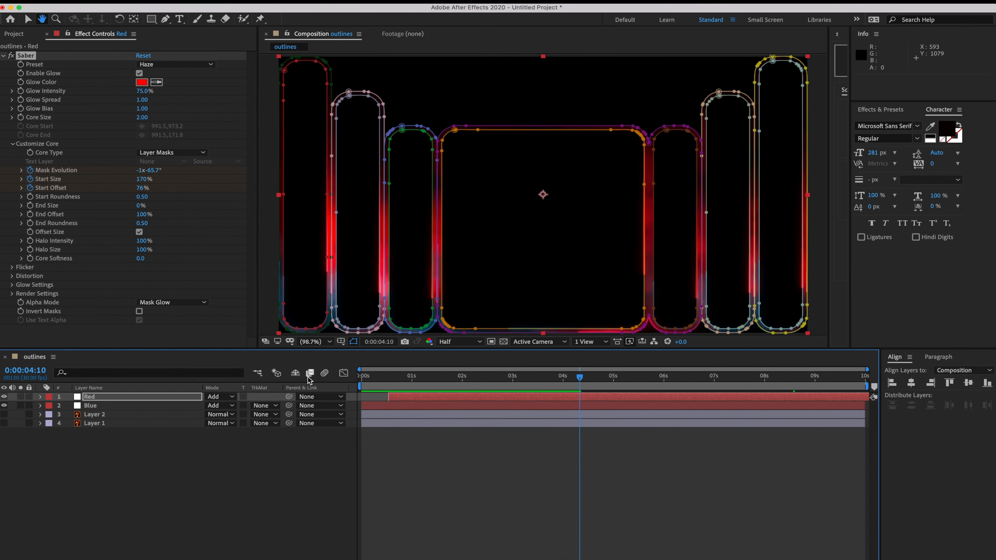
- Show Layer 1 with the coloured stage layout and set its opacity to 38%
left_click(3, 423)
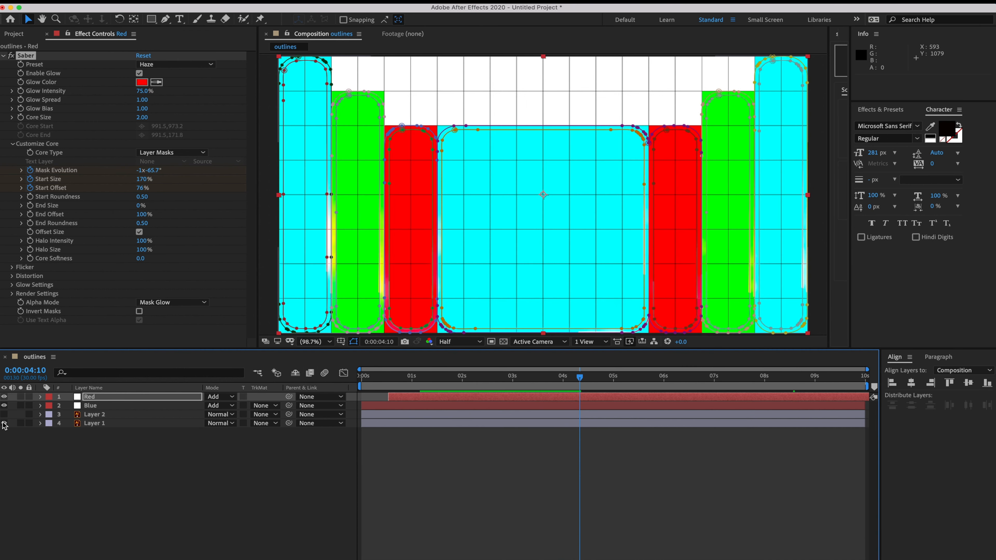
left_click(116, 424)
key("t")
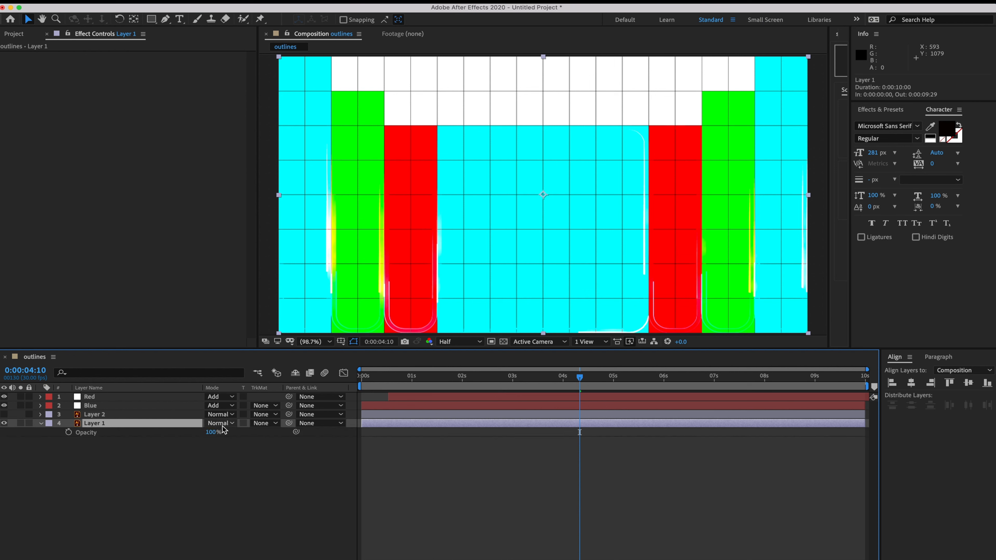
left_click_drag(212, 432, 184, 439)
- Preview the glow animation over the dimmed stage layout from the first frame
left_click_drag(390, 378, 337, 384)
key("h")
key("space")
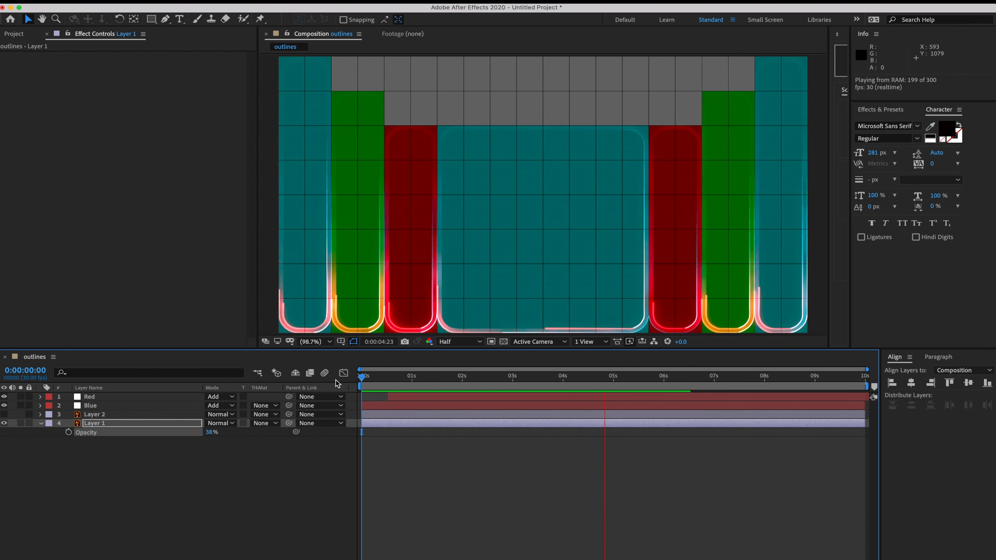
key("space")
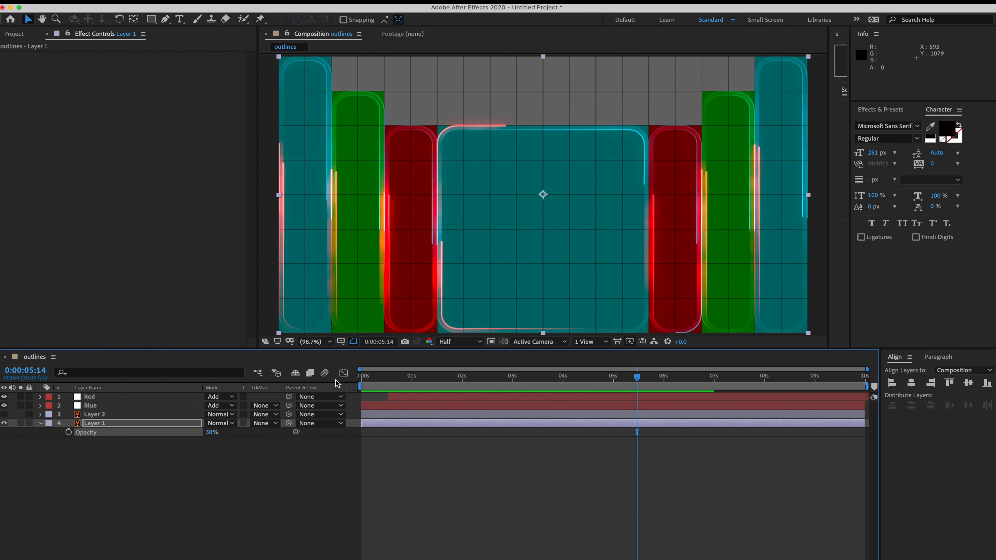
- Hide Layer 1 and preview the glow on its own from the first frame
left_click(4, 423)
left_click_drag(377, 381, 351, 378)
key("space")
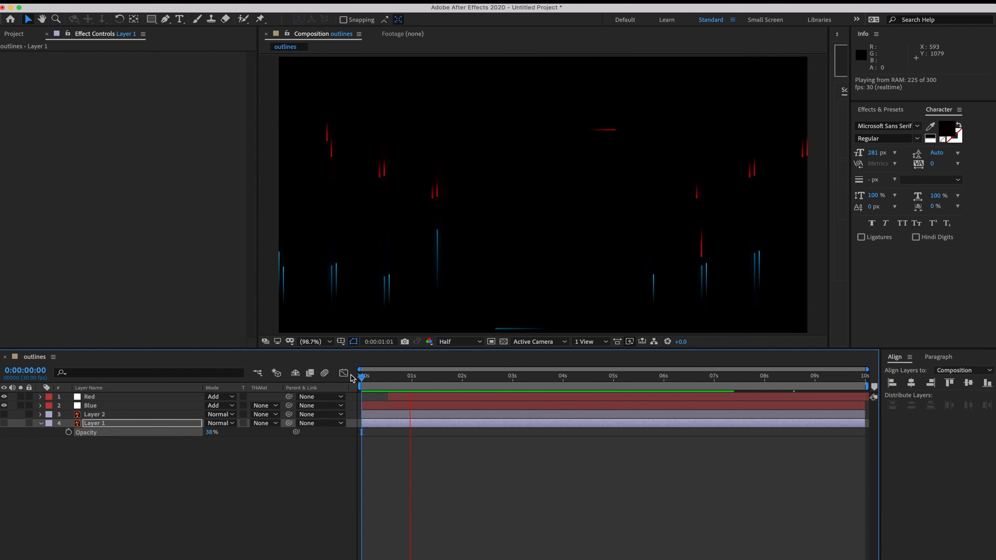
key("space")
- Reopen the Blue layer's effect controls and set Saber's Composite Settings under Render Settings to Transparent
left_click(46, 35)
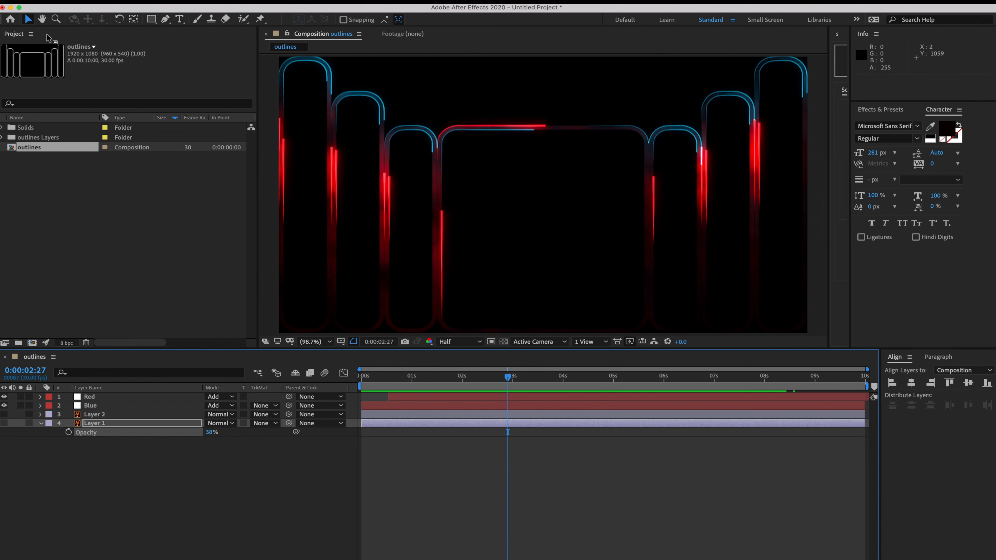
left_click(94, 406)
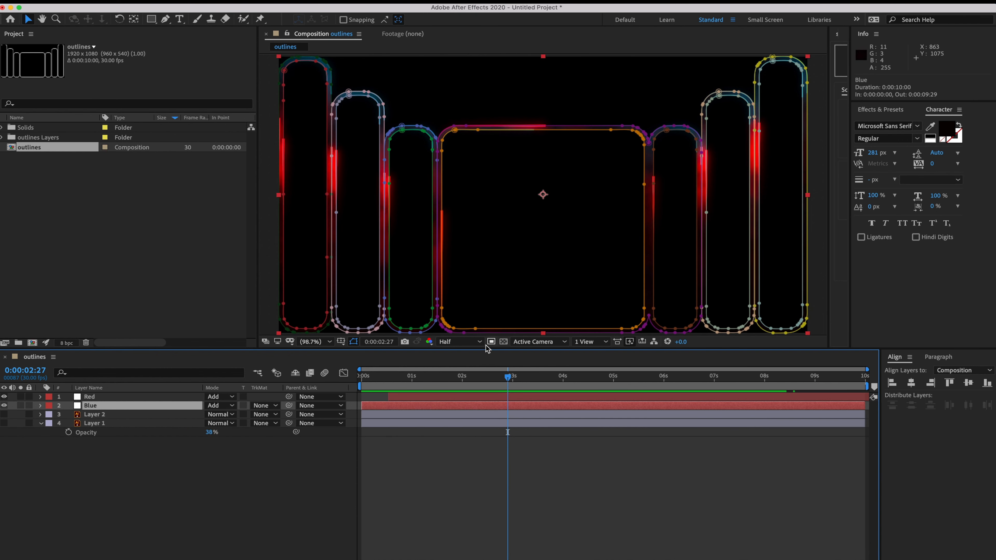
left_click(503, 343)
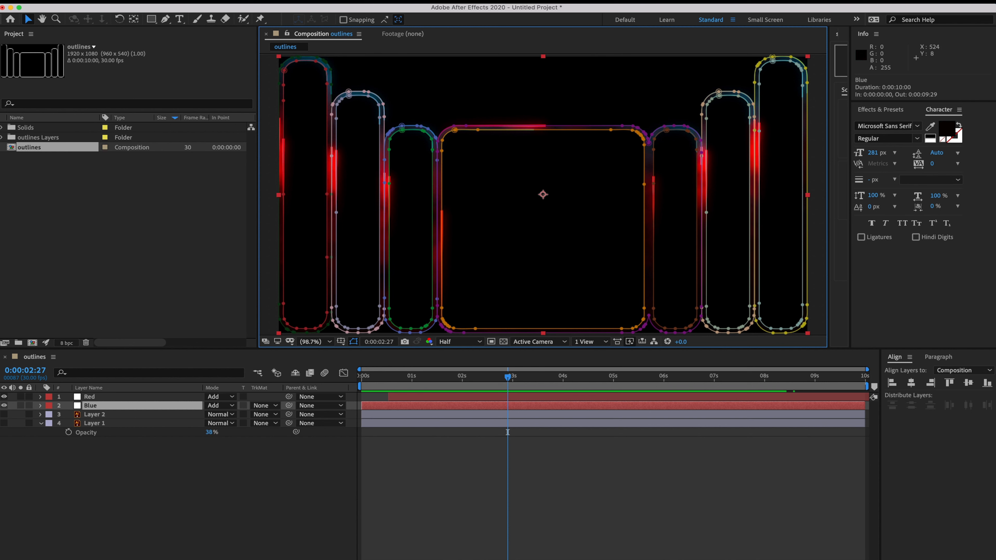
left_click(334, 4)
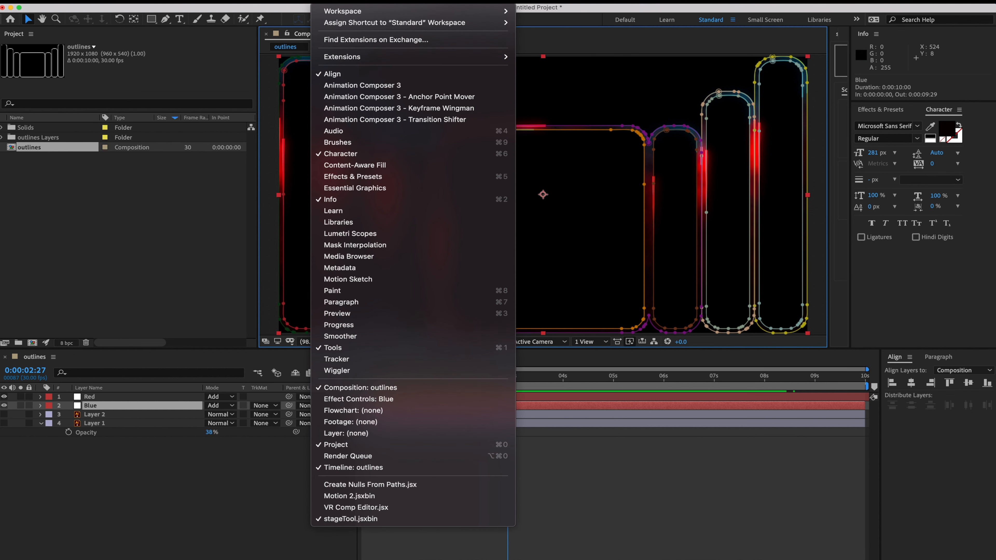
left_click(384, 403)
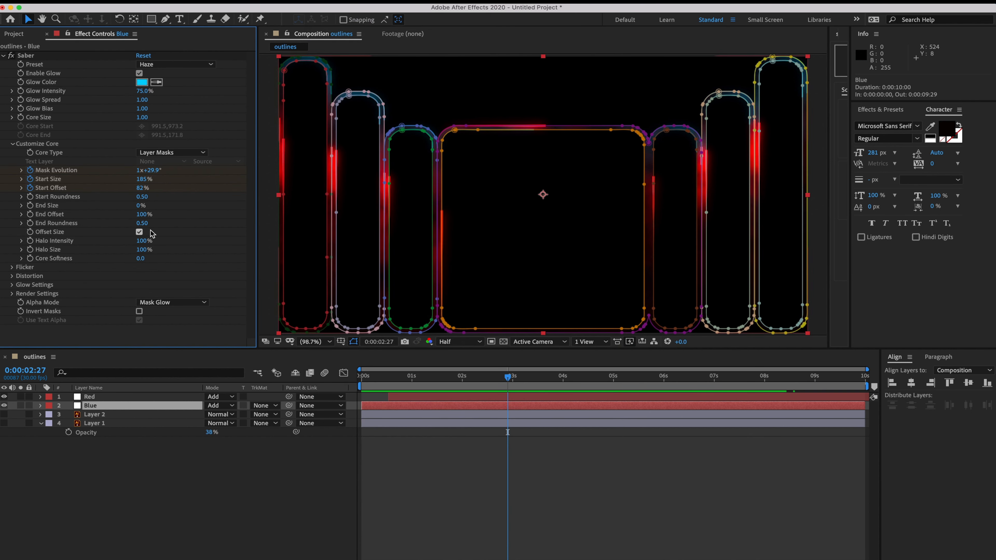
left_click(12, 294)
scroll(178, 308, "down", 3)
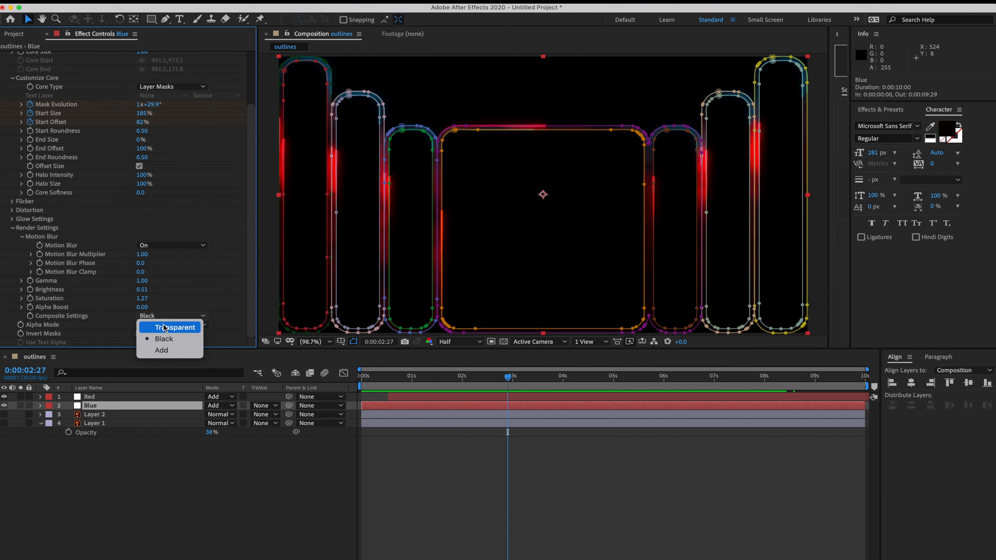
left_click(169, 327)
- Set the Red layer's Saber Composite Settings under Render Settings to Transparent
left_click(124, 399)
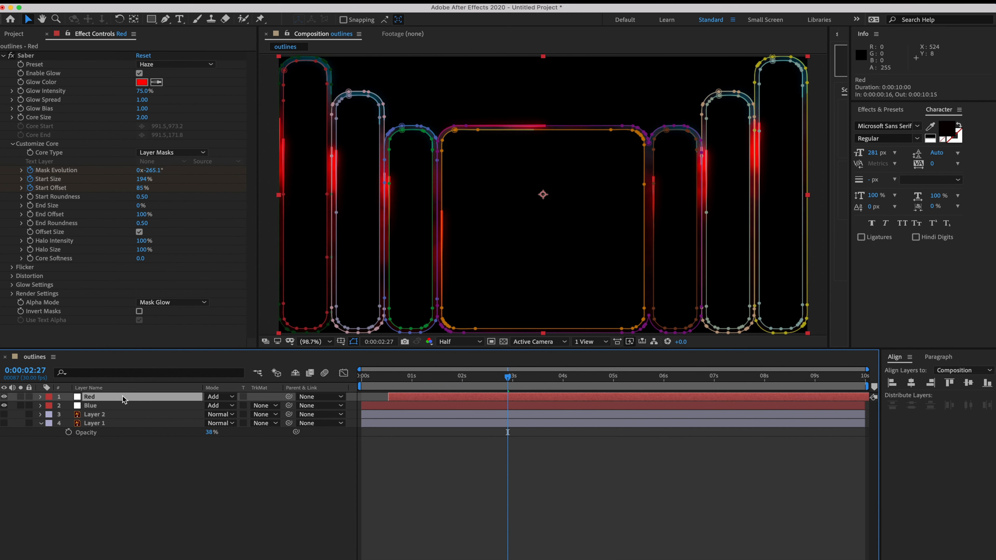
left_click(12, 293)
scroll(17, 297, "down", 2)
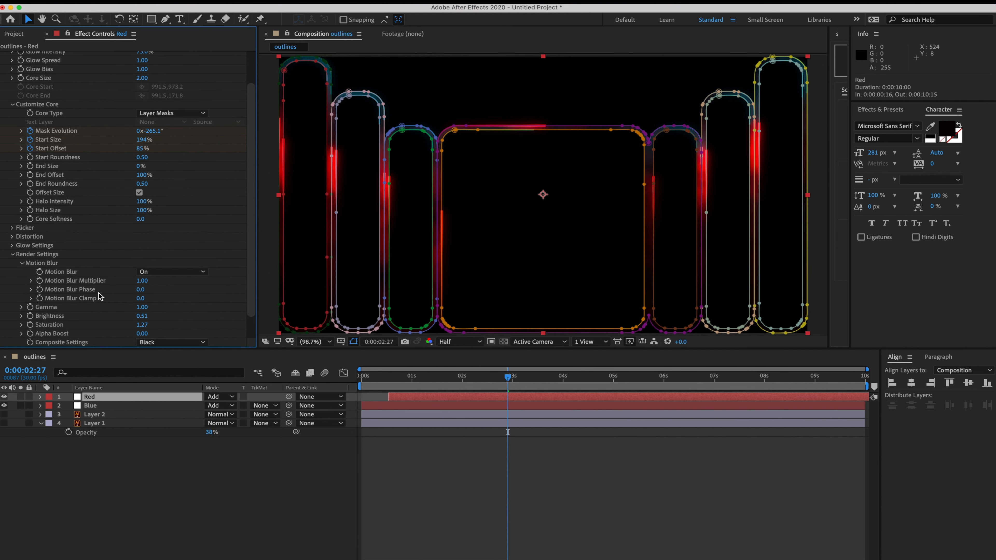
scroll(158, 307, "down", 1)
left_click(165, 316)
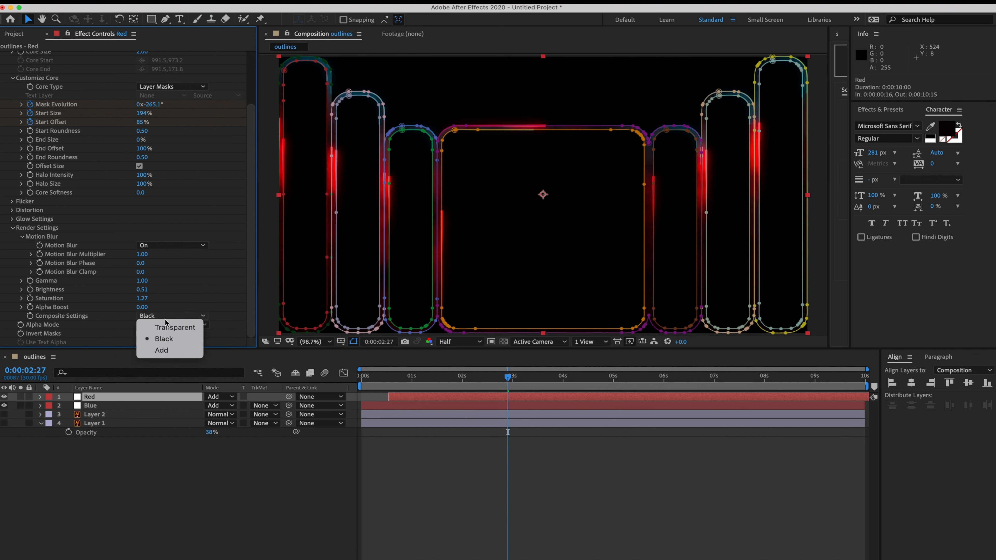
left_click(167, 327)
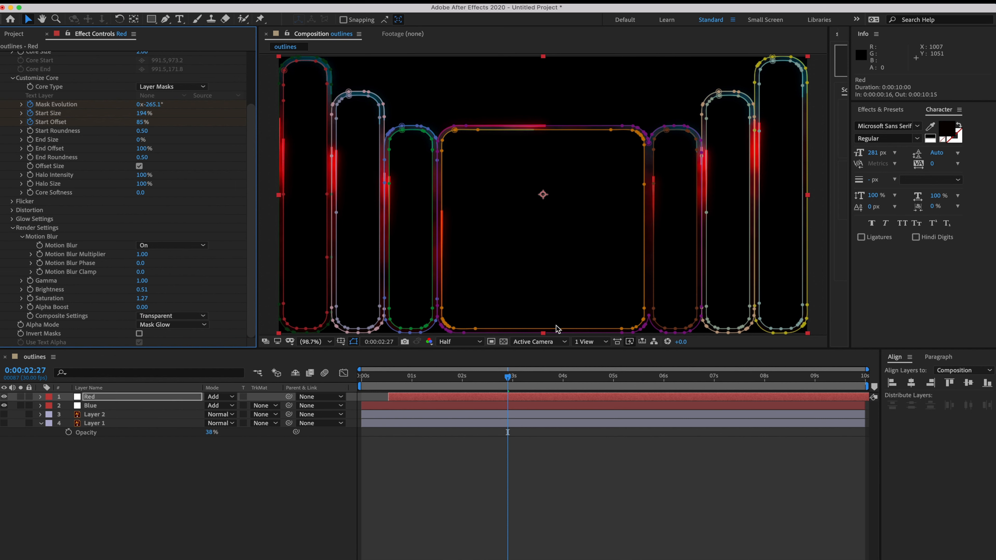
- Check the background against the transparency grid, turn the grid off, and return to the first frame
left_click(504, 341)
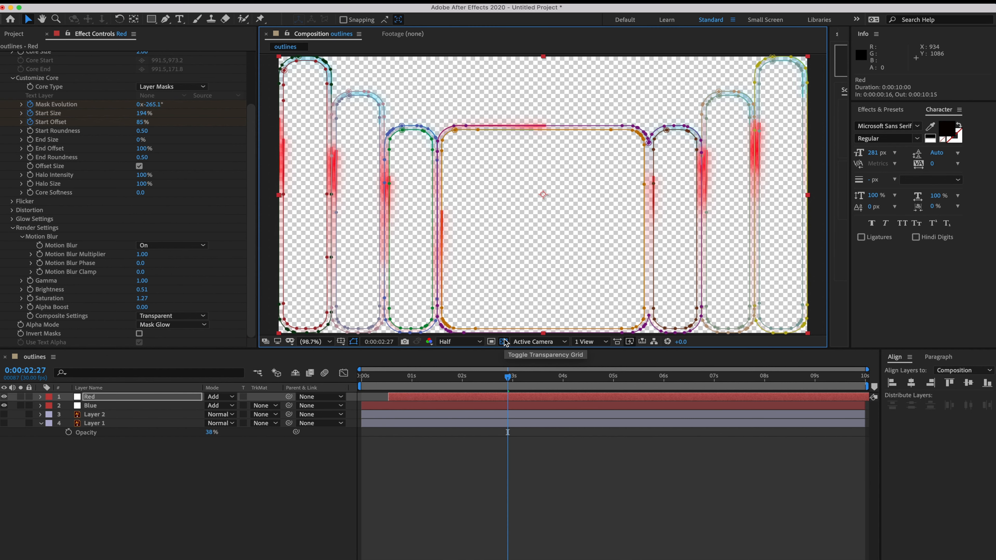
left_click(504, 342)
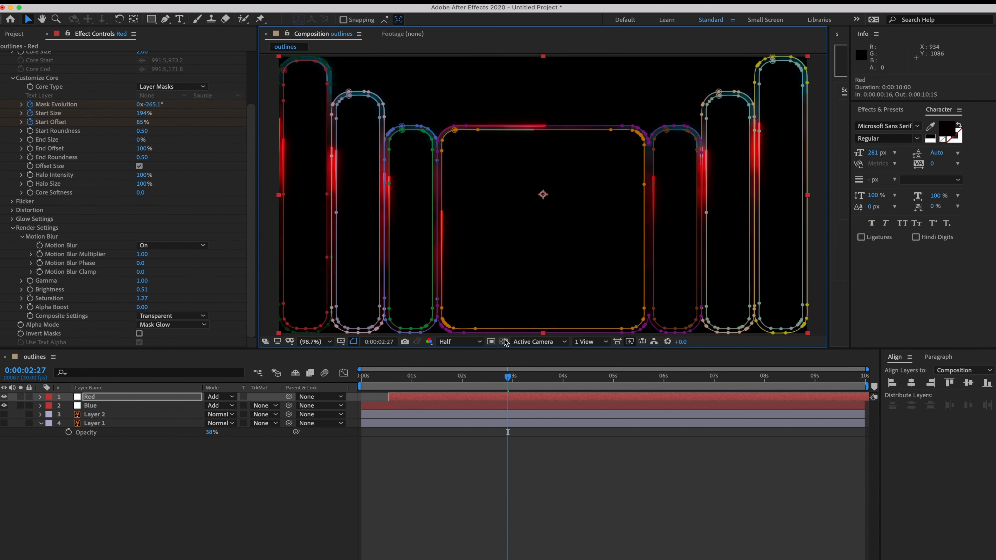
key("Home")
scroll(60, 116, "up", 3)
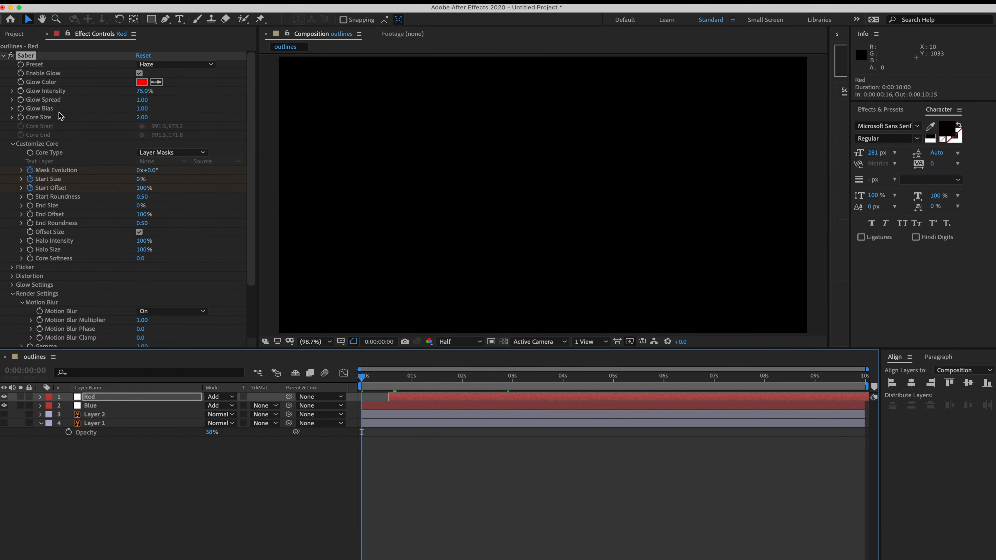
- Import mask.png from the NEW SETUP folder and place it in the outlines composition directly below the Blue layer
left_click(4, 56)
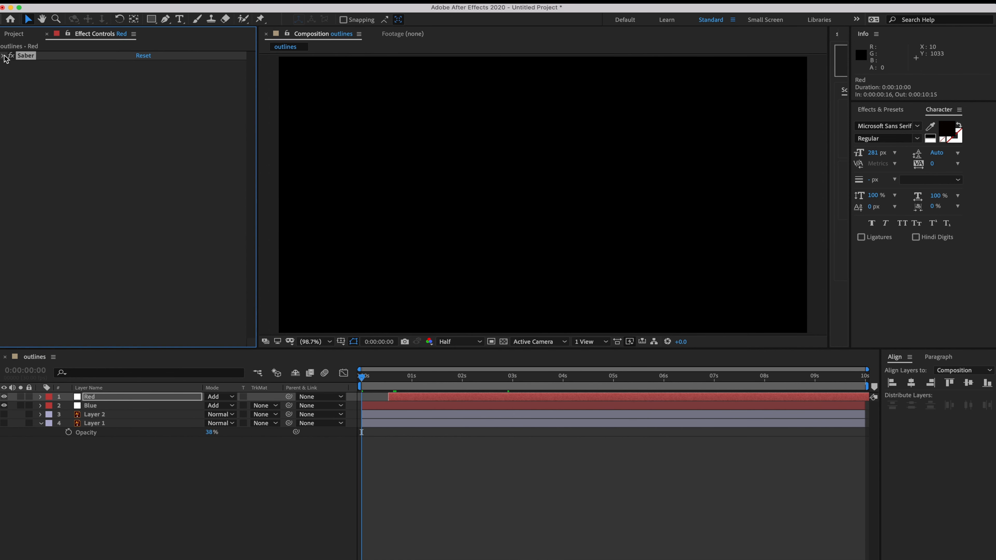
left_click(9, 35)
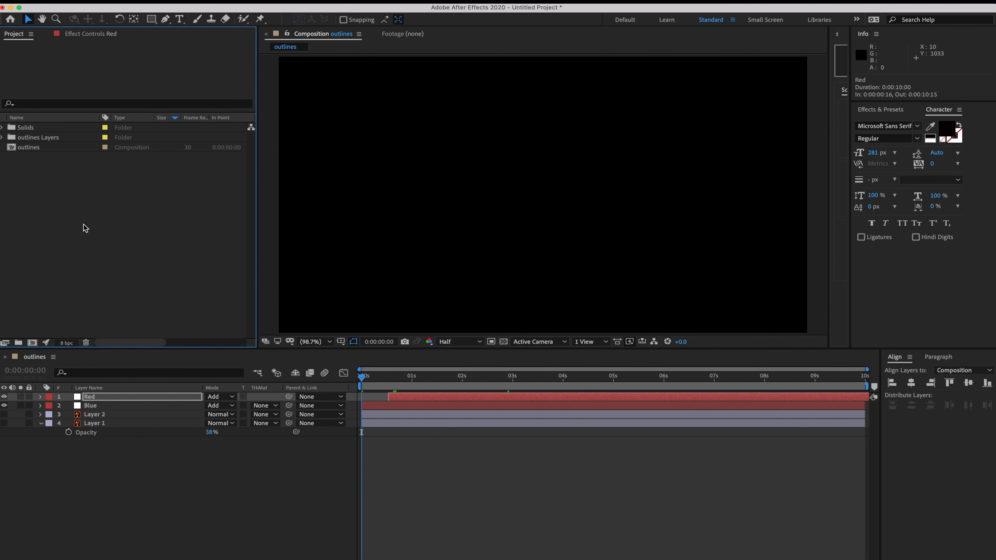
double_click(83, 225)
left_click(285, 112)
key("space")
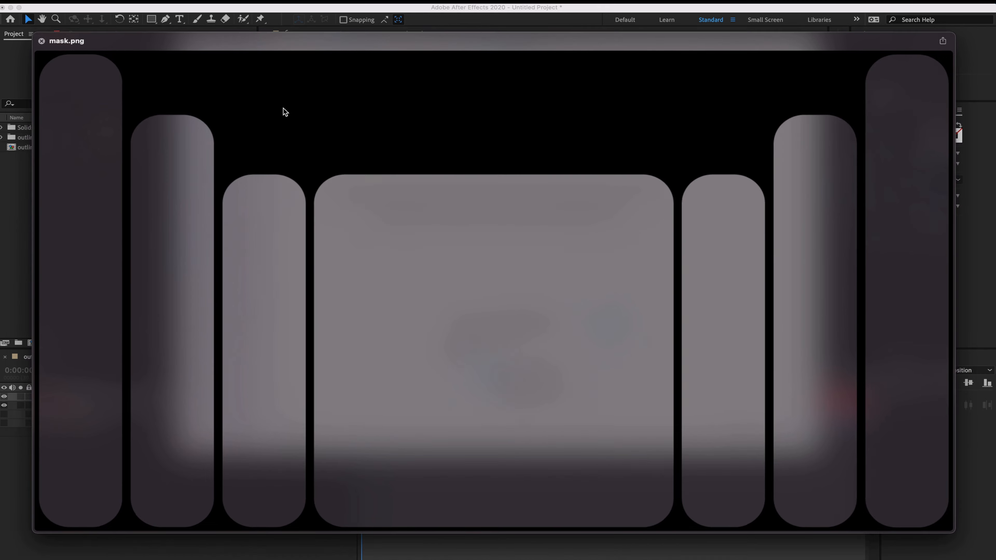
key("space")
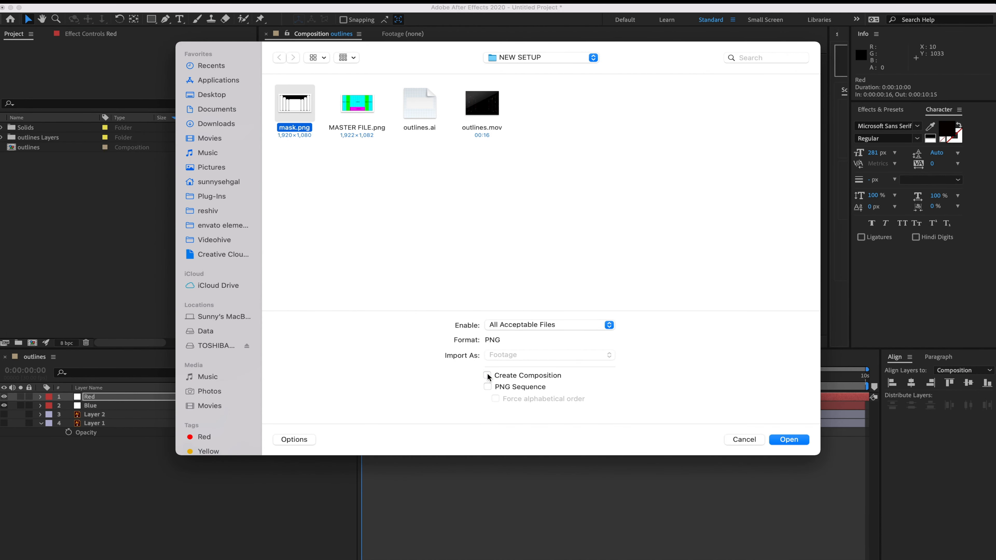
key("space")
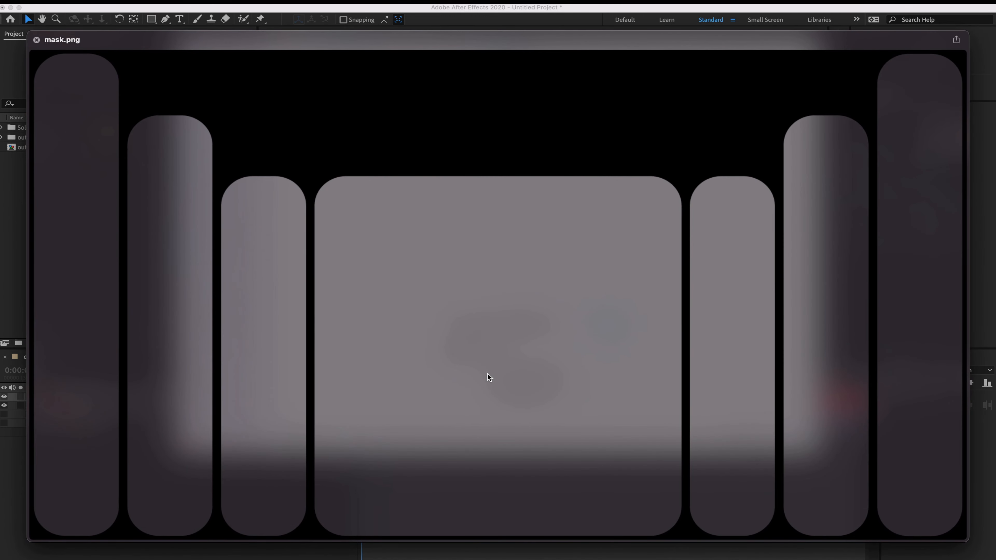
key("space")
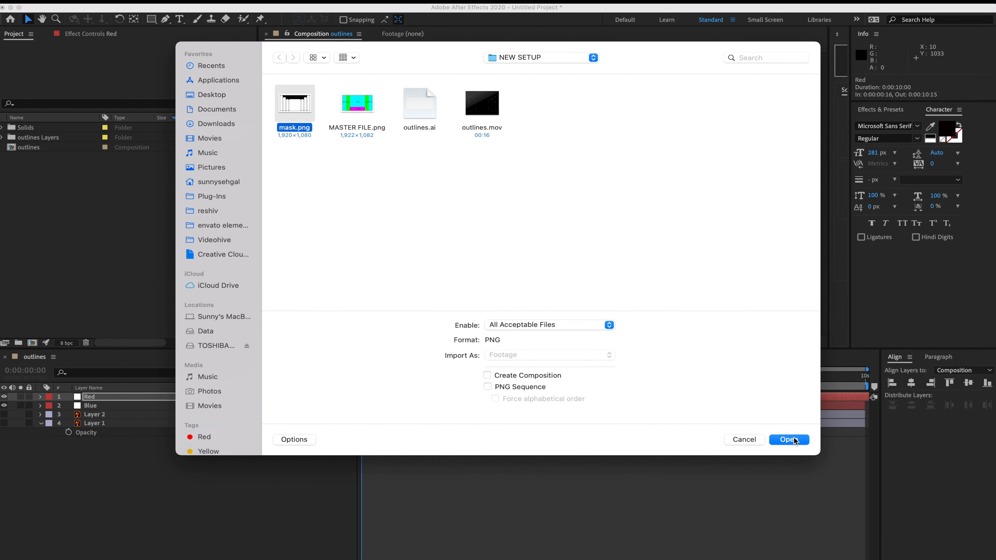
left_click(794, 438)
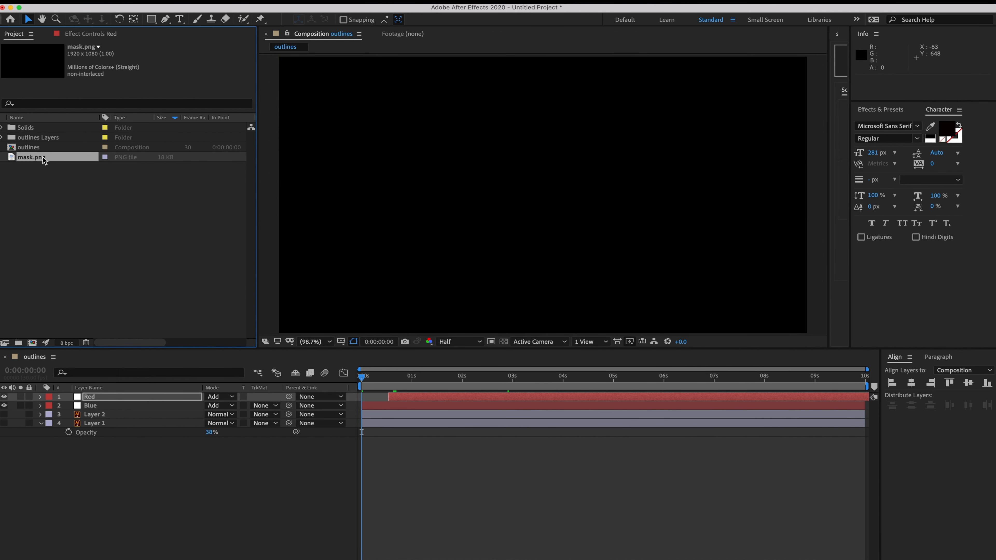
left_click_drag(43, 159, 84, 411)
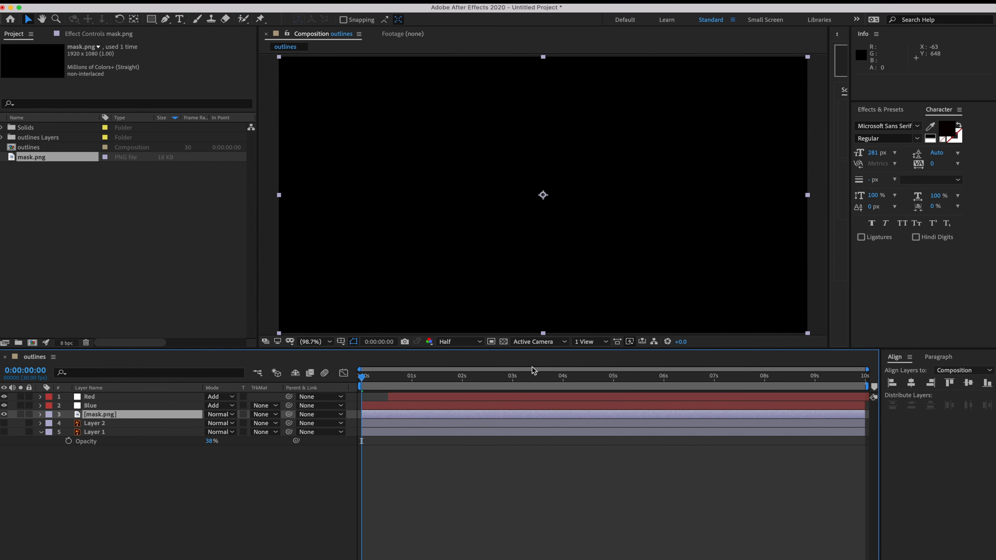
- Preview the masked glow from the first frame against the transparency grid, then turn the grid off
left_click(504, 341)
left_click_drag(397, 379, 334, 380)
key("space")
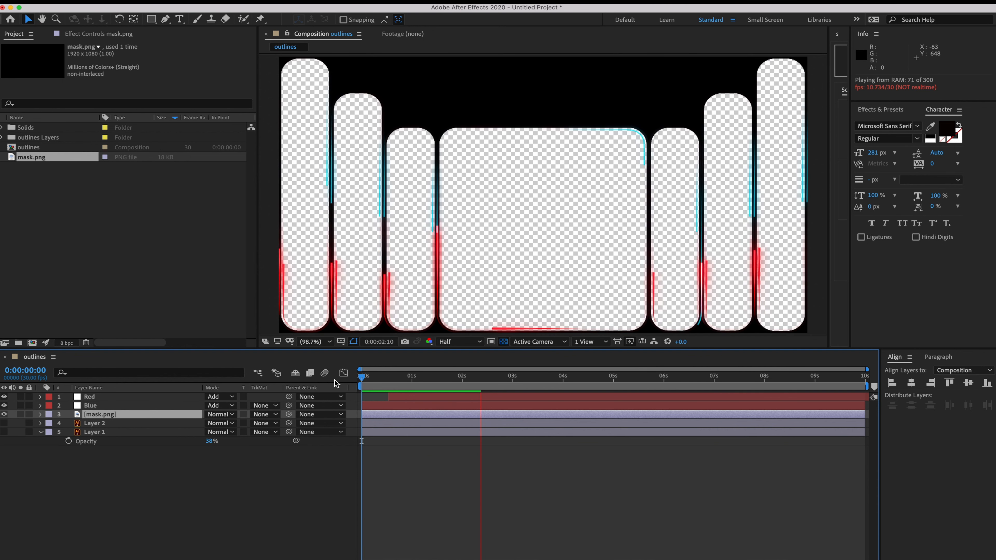
key("space")
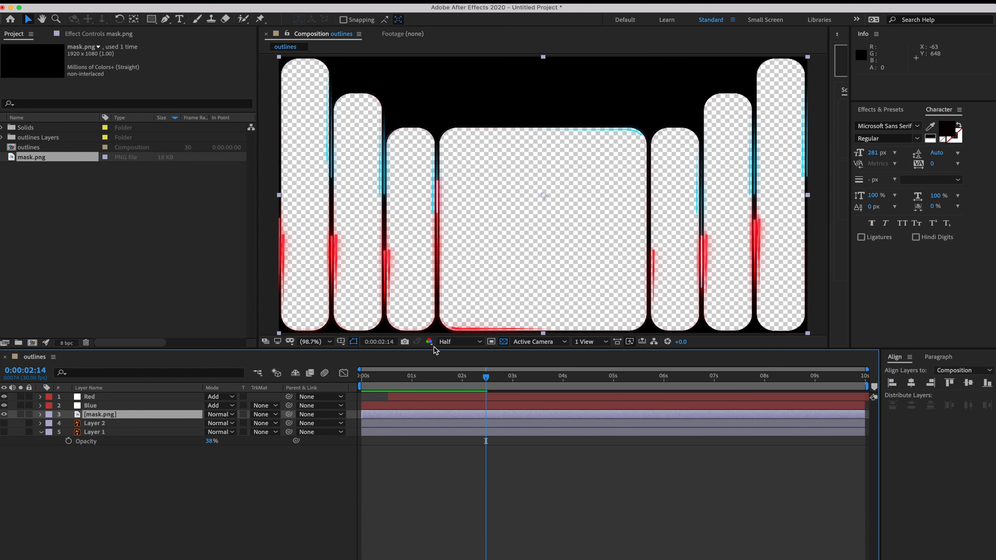
left_click(504, 342)
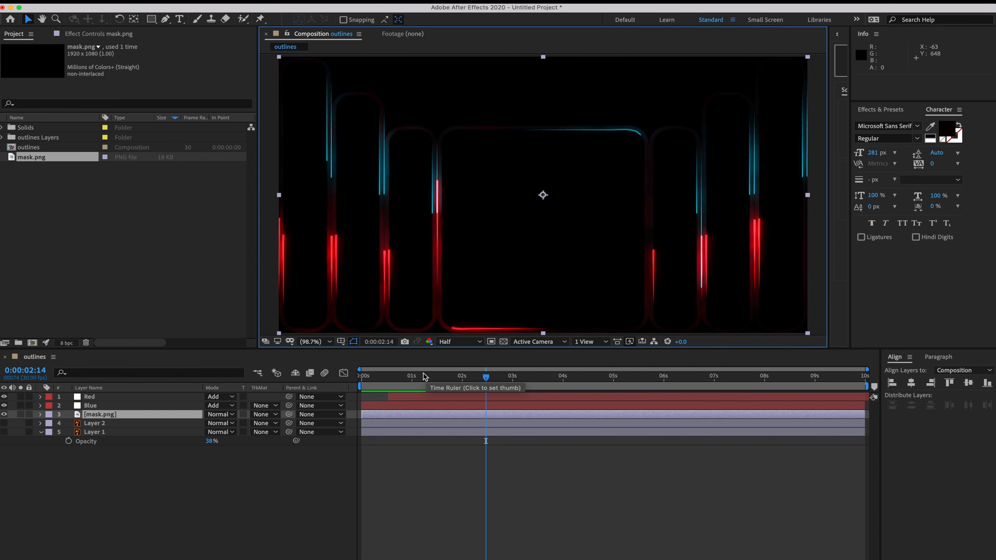
- Replay the composition from the first frame on black and briefly check its transparent areas with the grid
key("Home")
key("space")
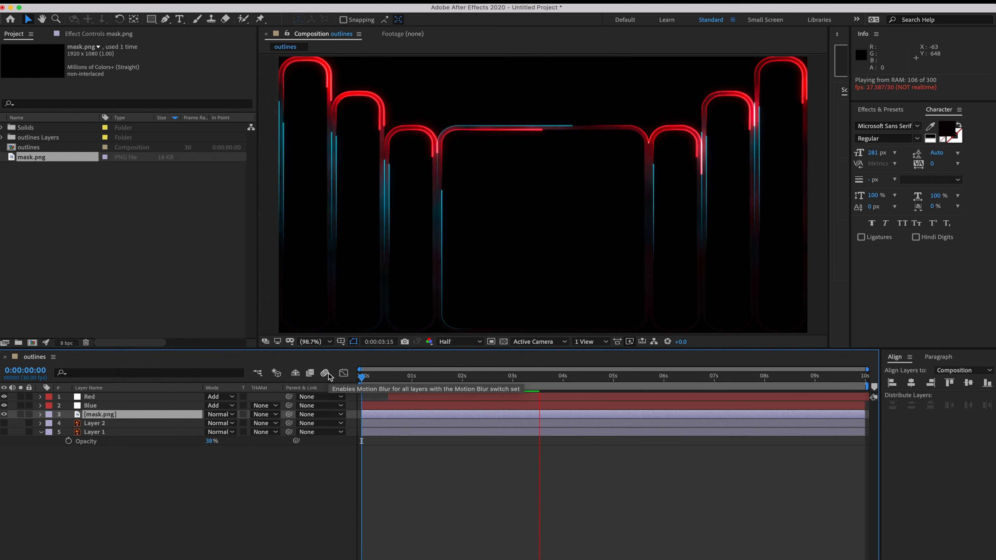
key("space")
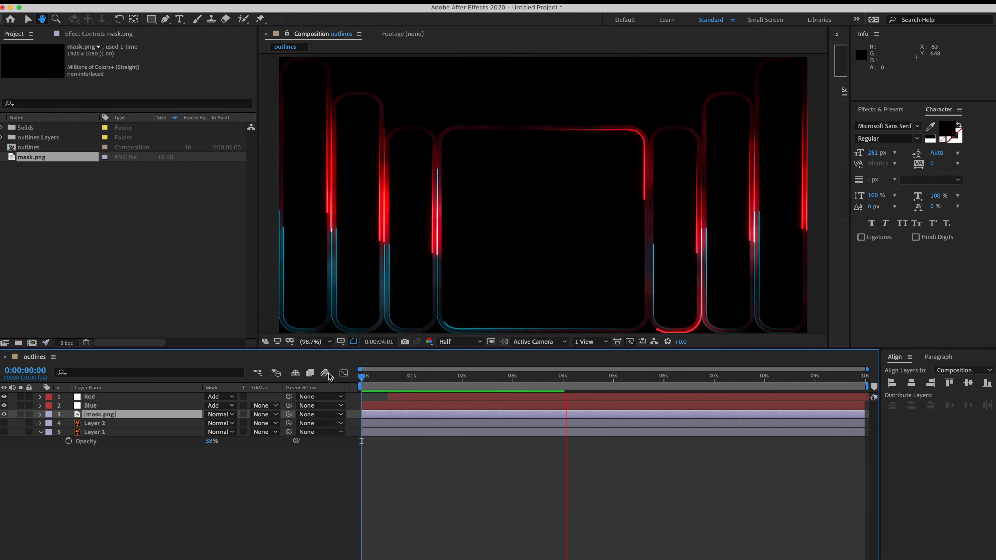
left_click(504, 342)
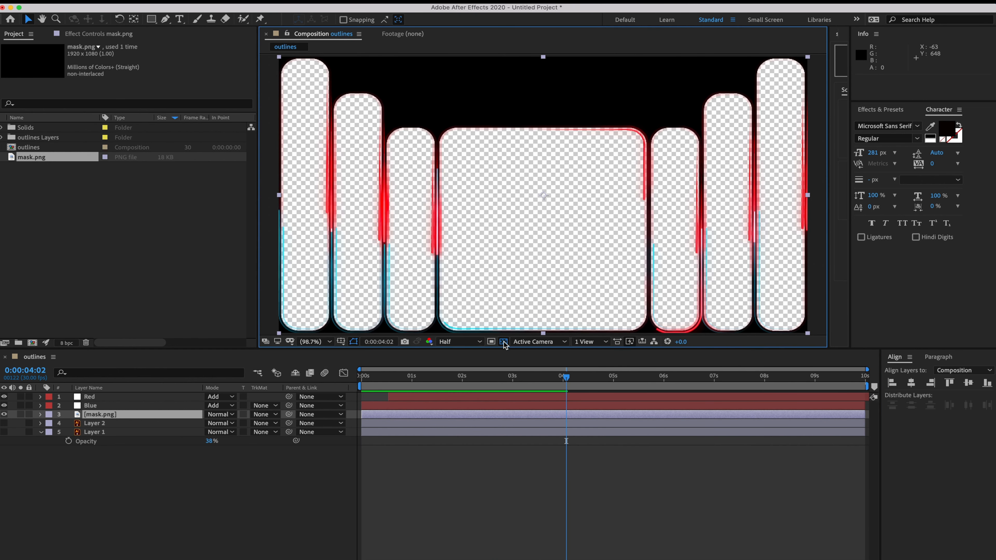
left_click(503, 342)
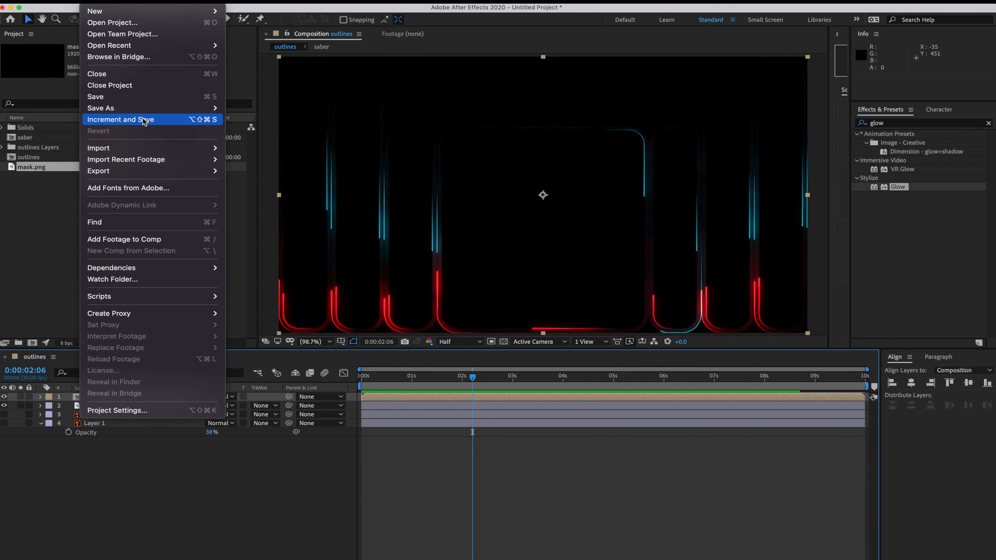
- Add the outlines composition to the render queue and set its QuickTime video codec to Apple ProRes 4444
mouse_move(164, 175)
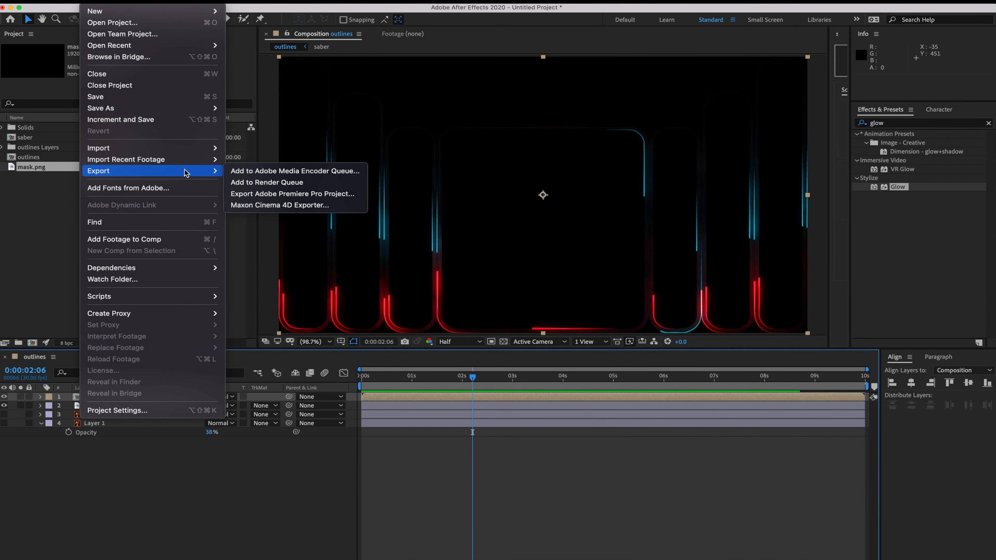
left_click(255, 182)
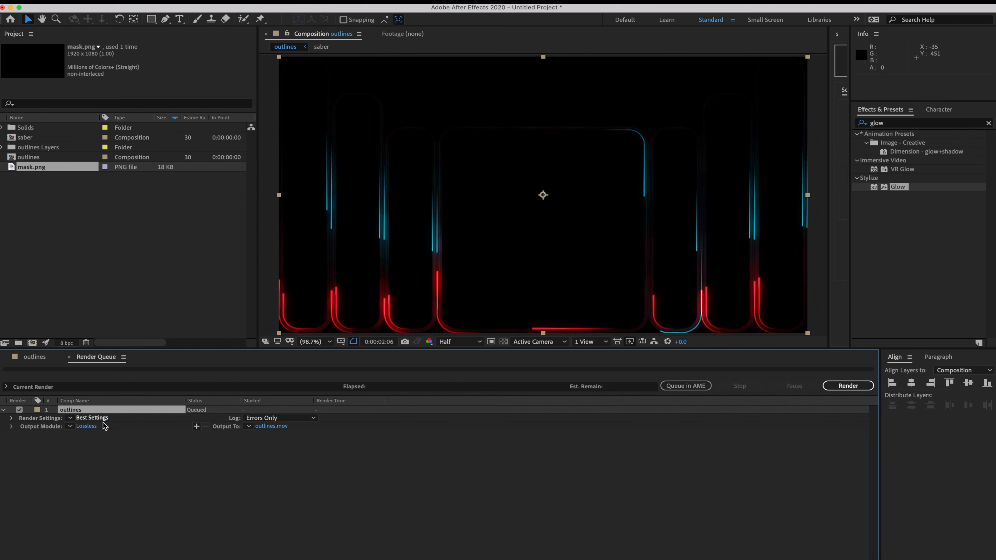
left_click(87, 426)
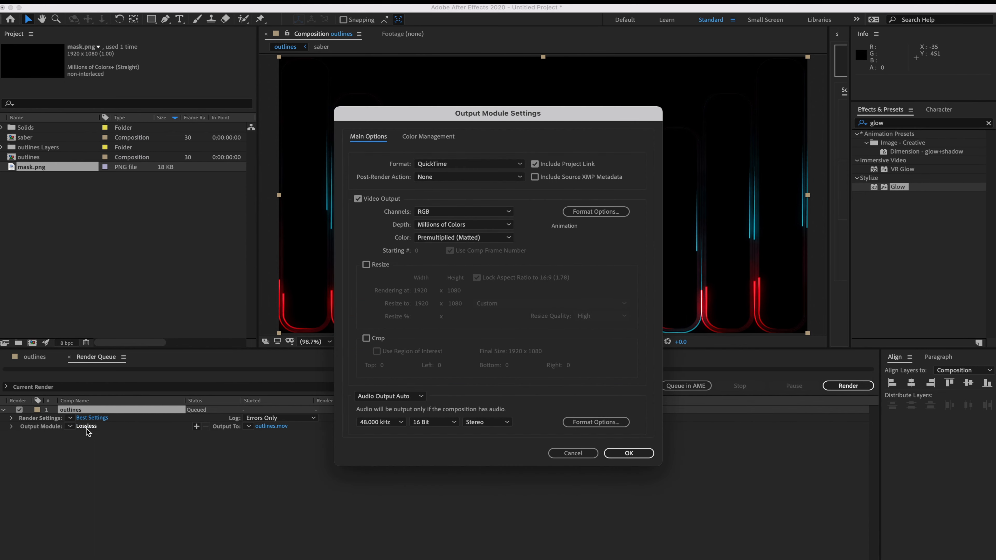
left_click(597, 212)
left_click(487, 139)
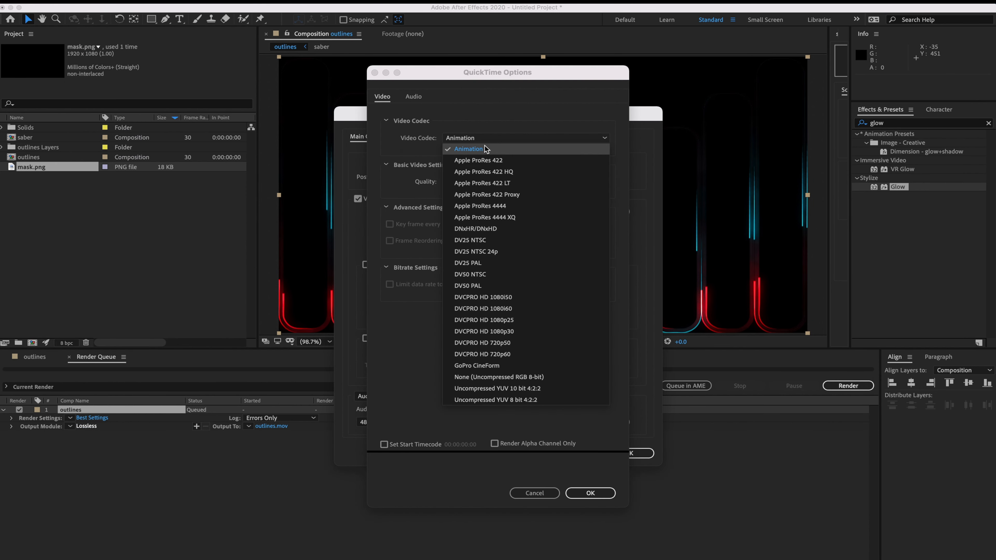
left_click(494, 206)
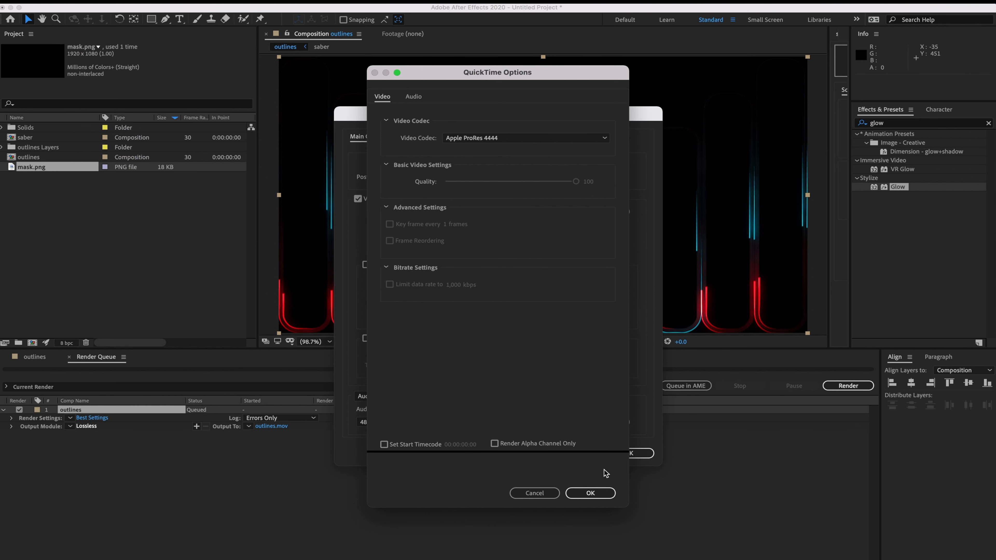
left_click(602, 495)
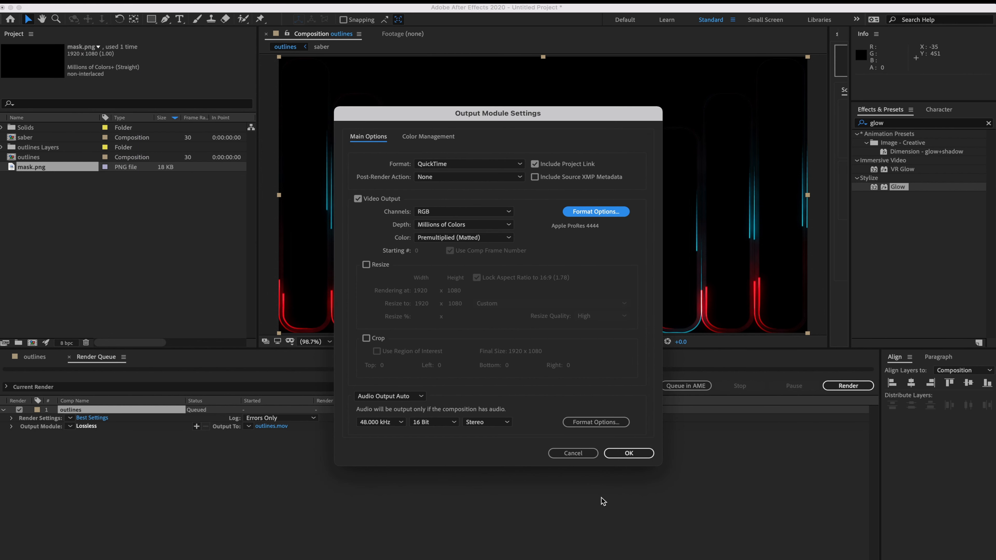
- Set the output module's channels to RGB + Alpha and accept the output settings
left_click(460, 212)
left_click(465, 247)
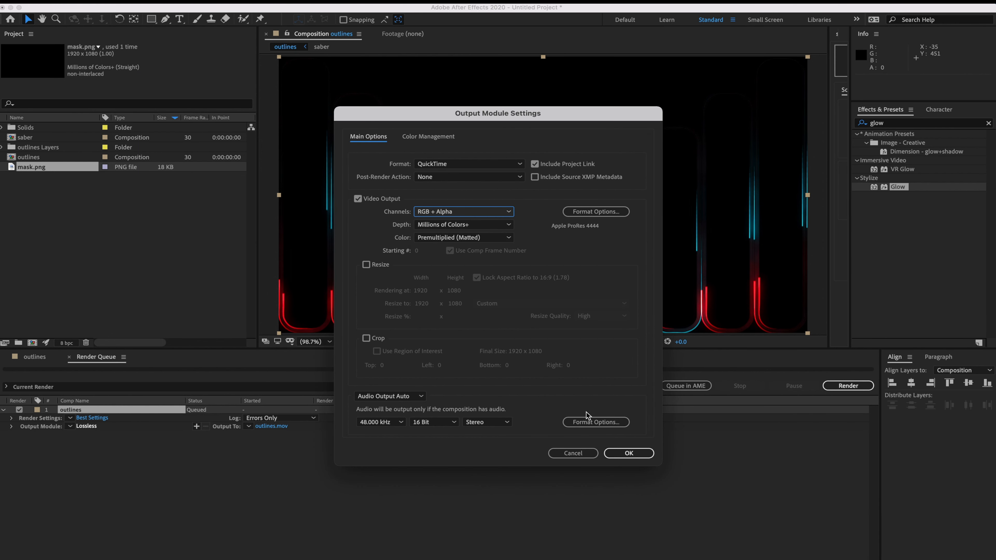
left_click(619, 455)
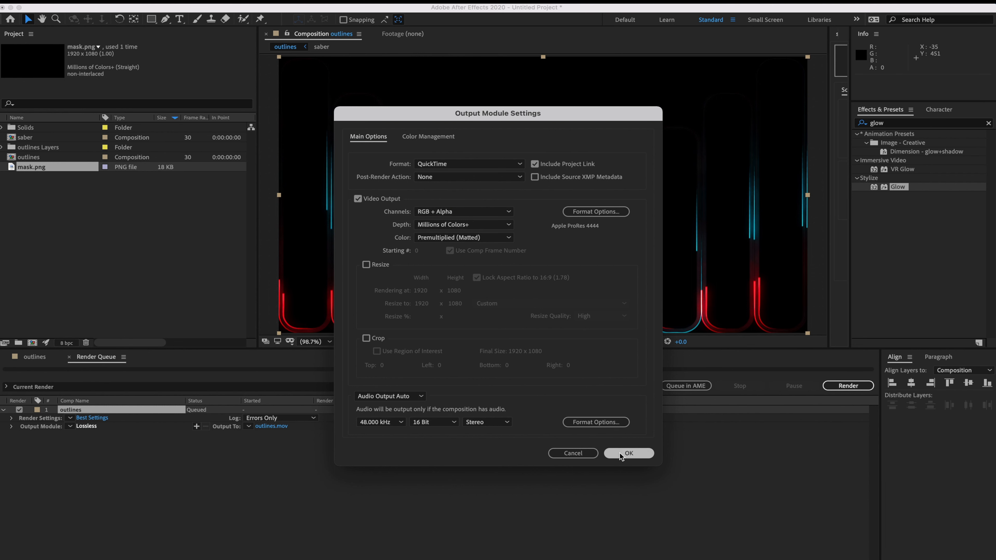
left_click(619, 455)
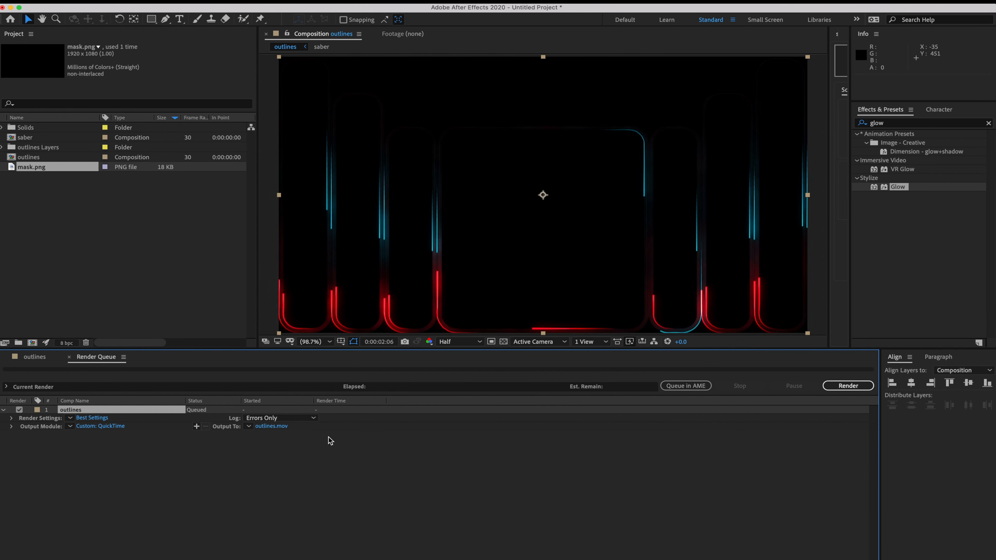
- Name the output movie saber.mov and start rendering the queued composition
left_click(272, 427)
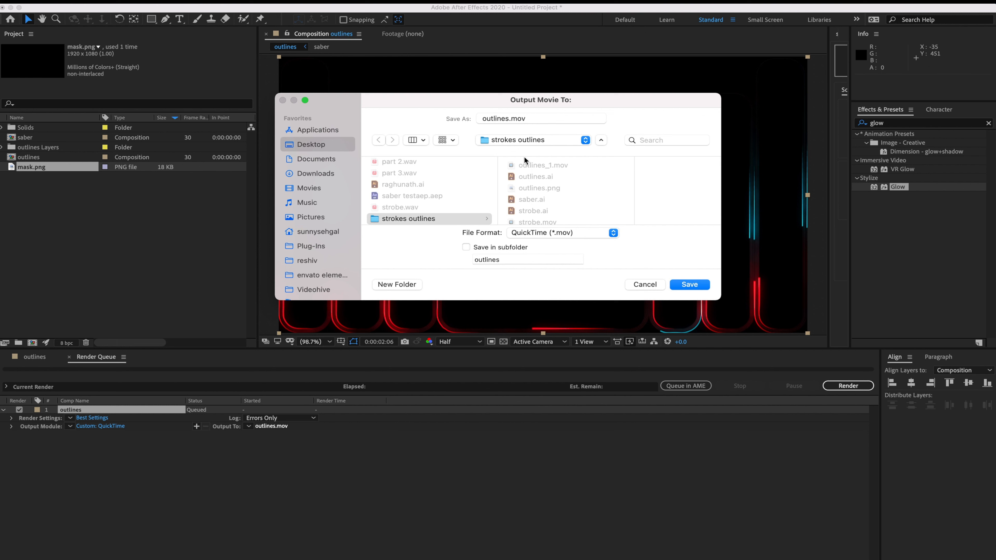
left_click(509, 120)
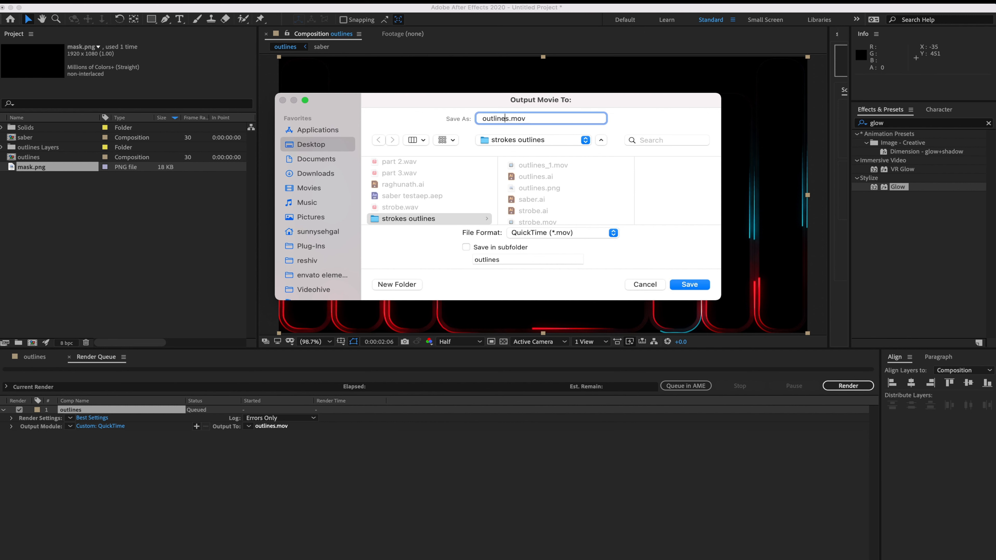
key("BackSpace")
key("BackSpace")
key("BackSpace")
key("BackSpace")
key("BackSpace")
key("BackSpace")
key("BackSpace")
key("Return")
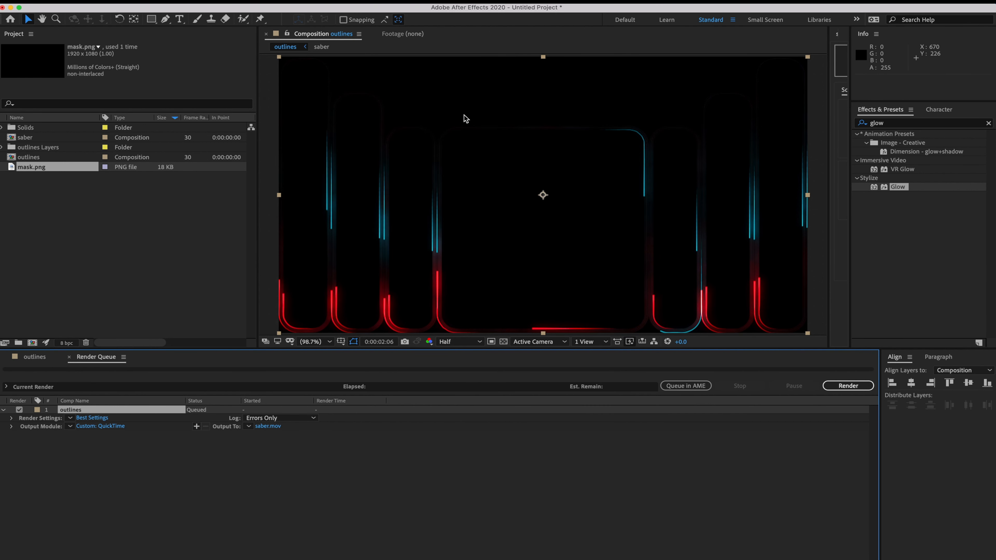
left_click(836, 386)
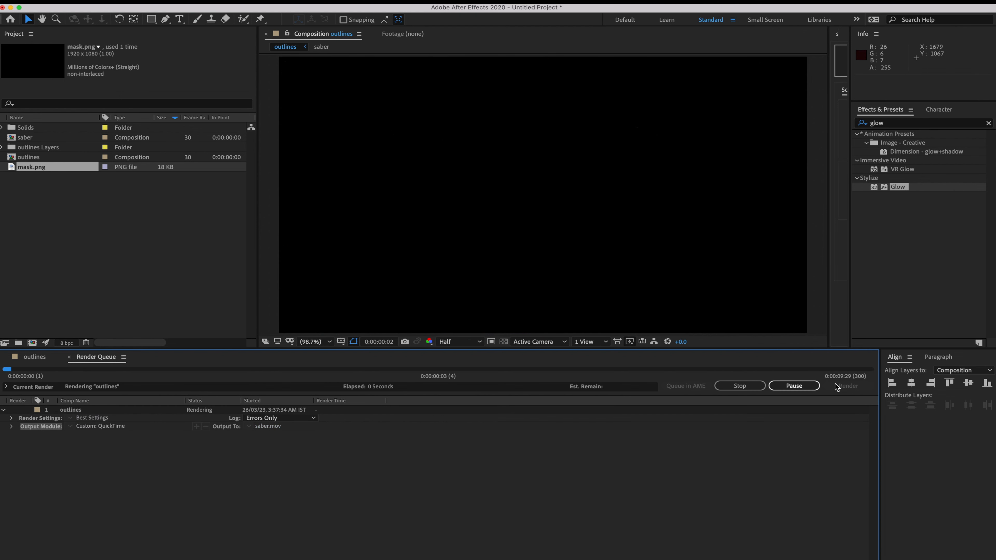
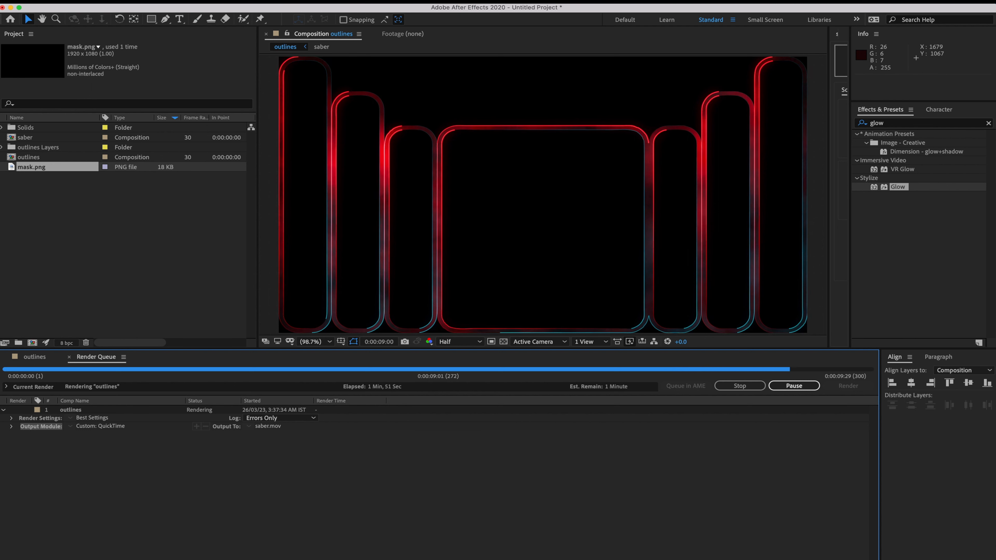
left_click(818, 1)
left_click(811, 55)
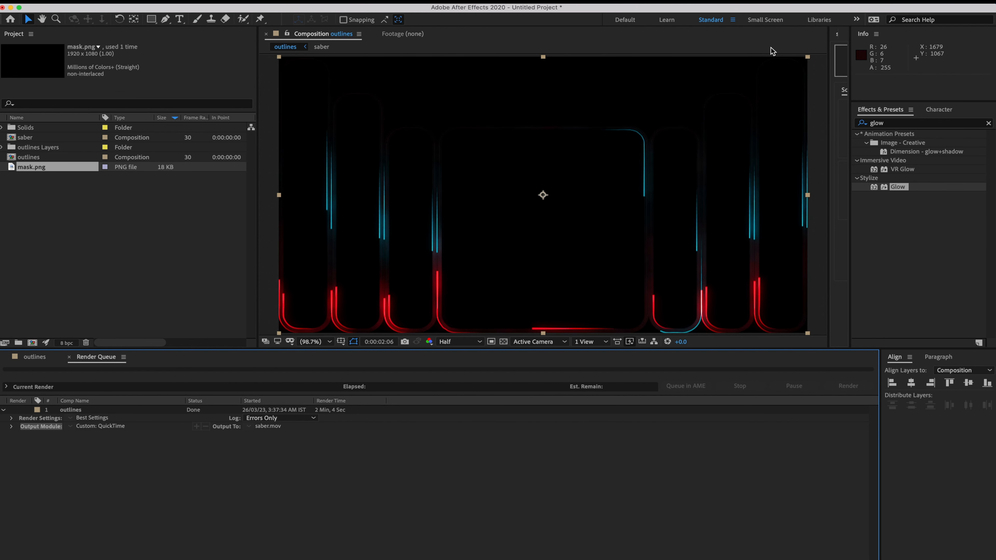
left_click(774, 1)
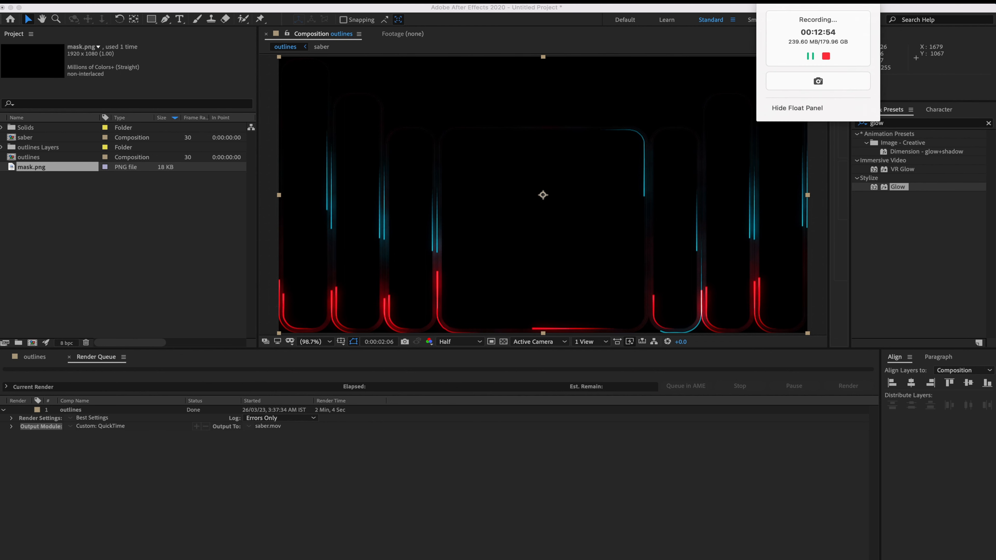
left_click(809, 57)
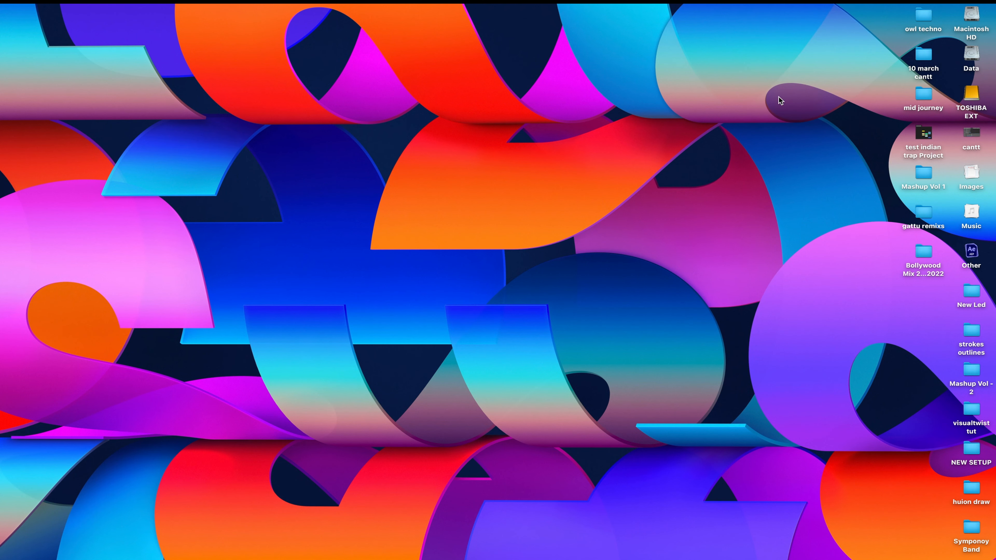
- Switch to Resolume Arena and open its file browser on the Desktop folder
mouse_move(722, 557)
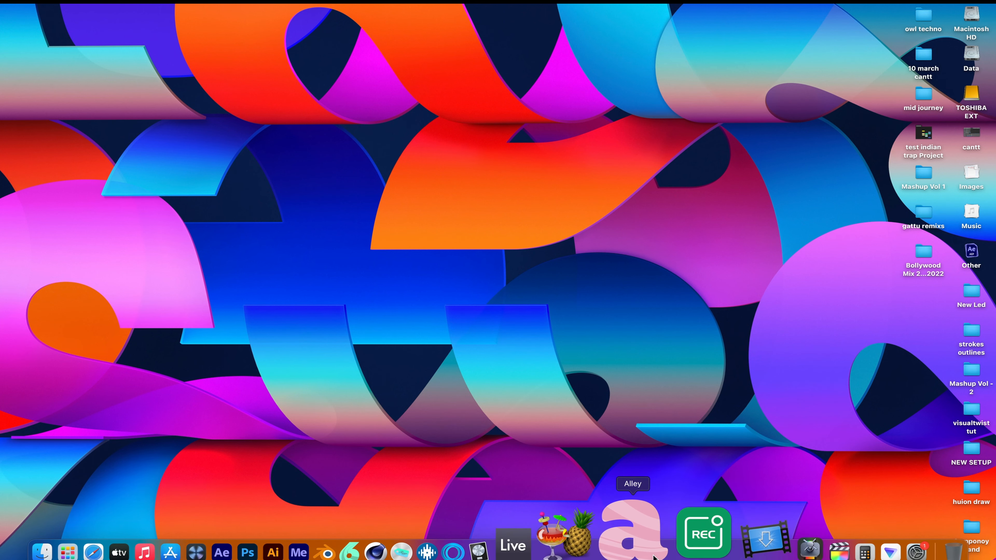
left_click(448, 534)
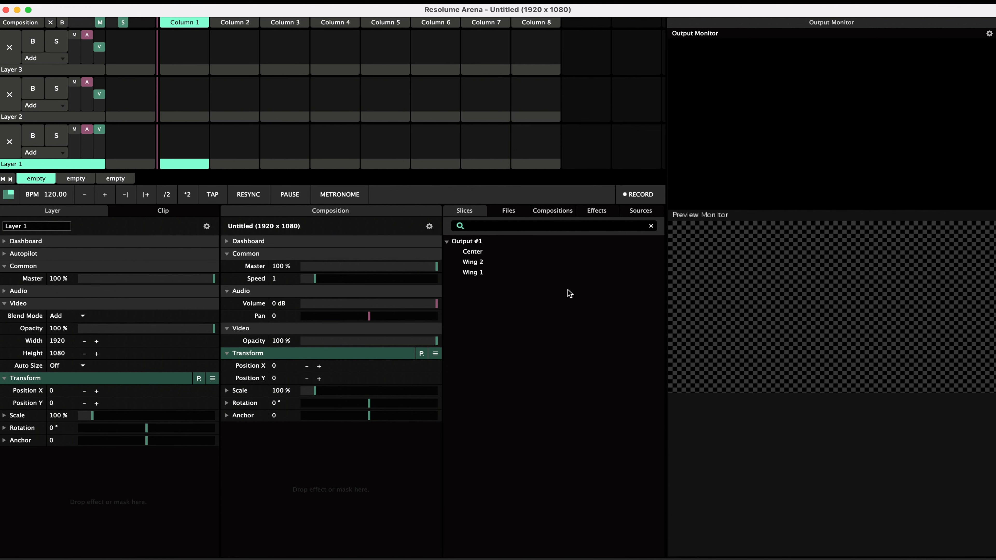
left_click(509, 211)
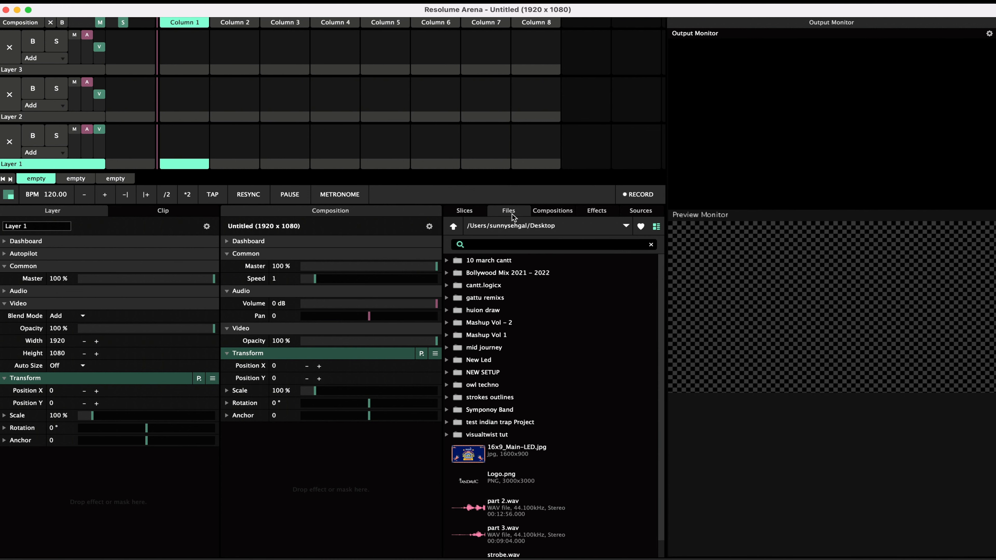
- Load saber.mov from the strokes outlines folder into Layer 1, Column 1, play it and show the clip in the preview monitor
left_click(446, 397)
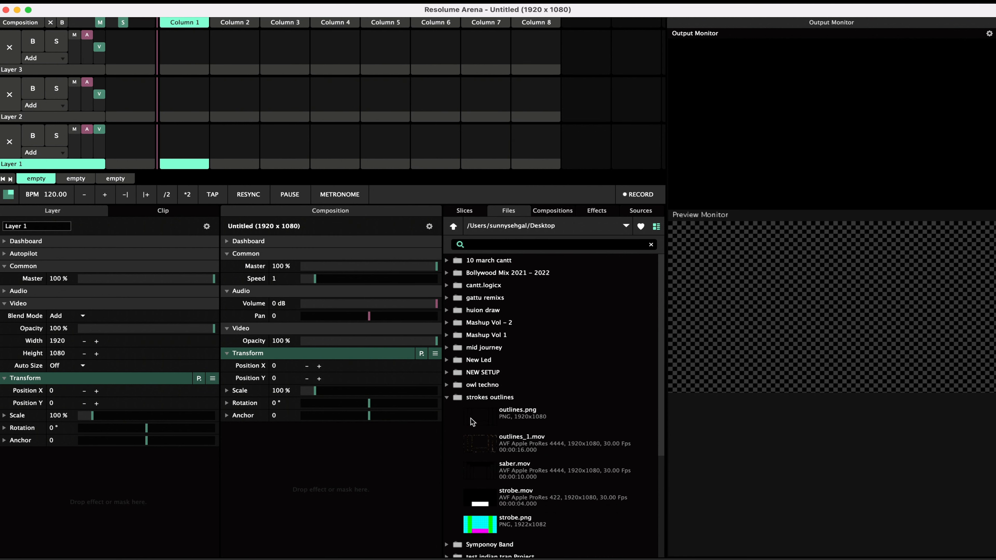
left_click(472, 499)
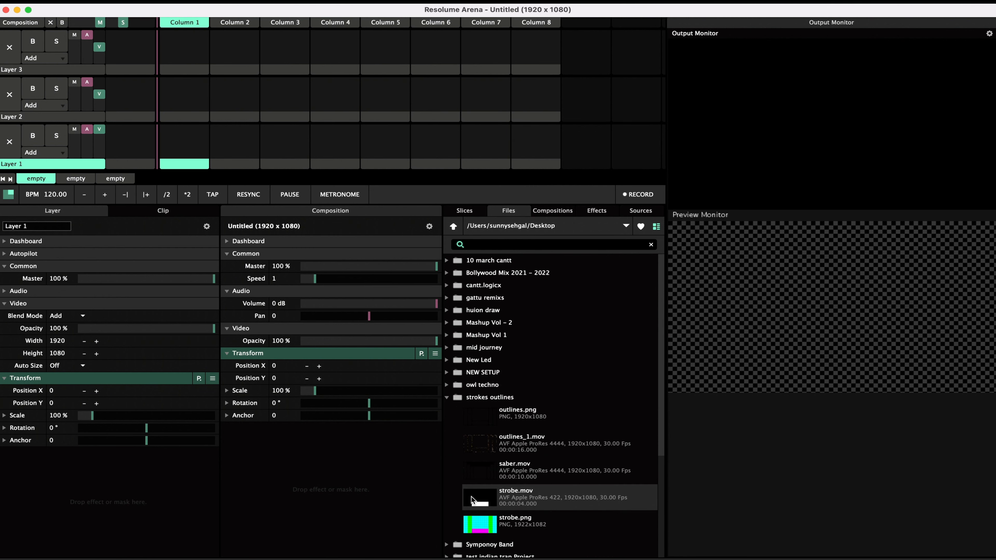
left_click_drag(473, 477, 187, 145)
left_click(187, 145)
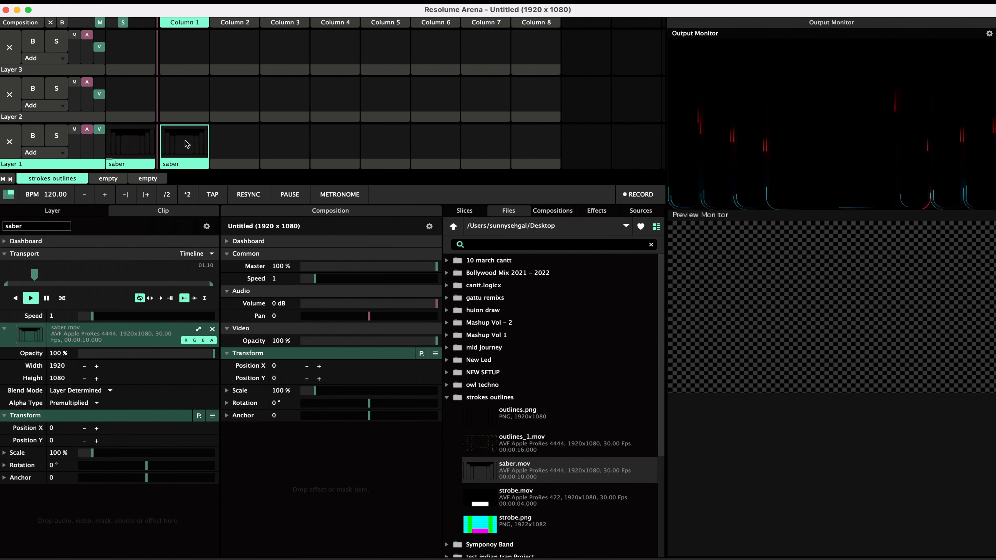
left_click(186, 164)
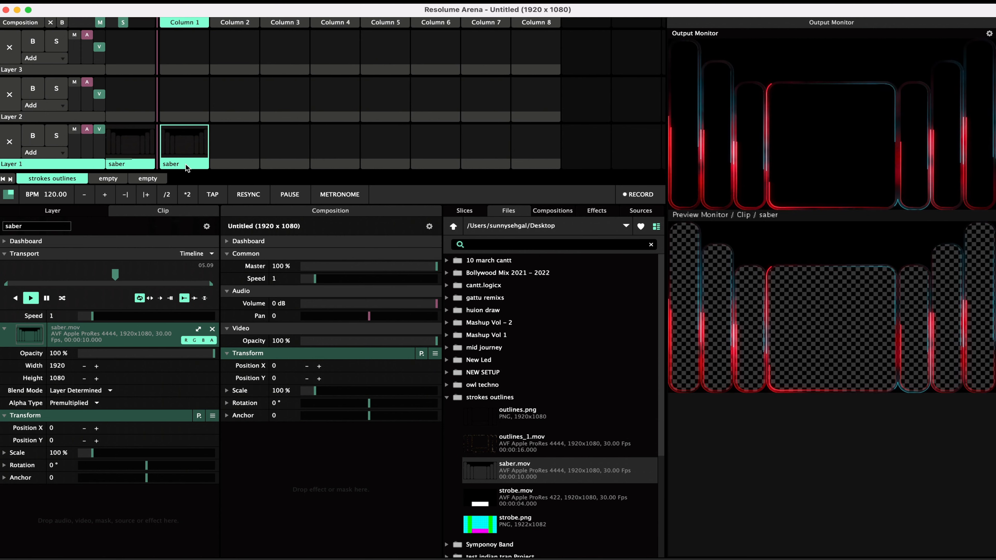
- Switch the file browser to /Volumes/Data and set the saber clip to back-and-forth playback
left_click(448, 398)
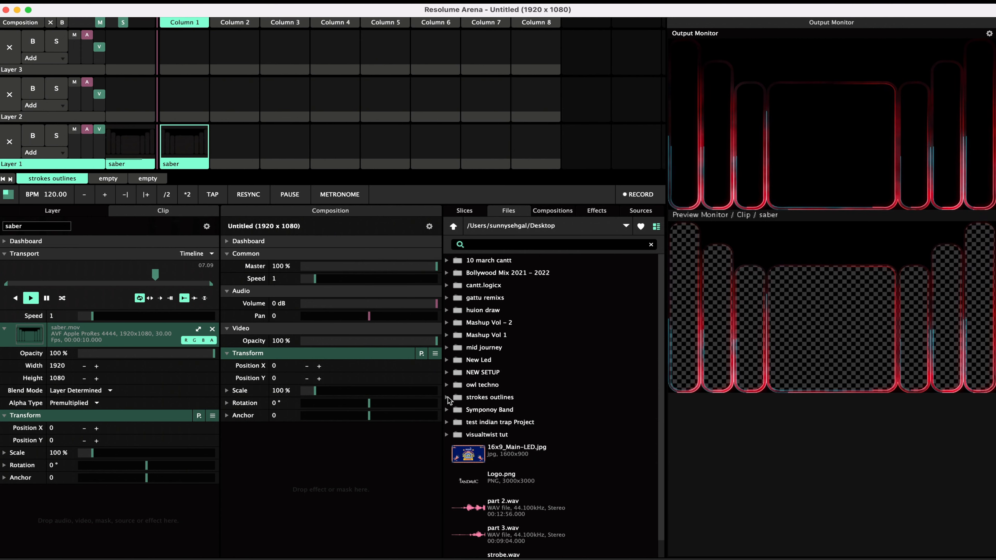
left_click(519, 227)
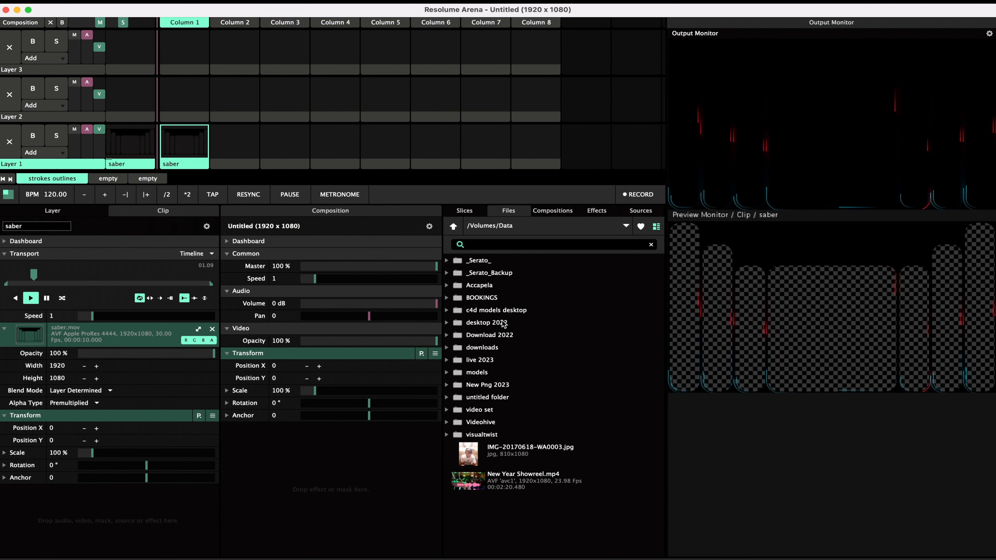
left_click(504, 324)
left_click(150, 298)
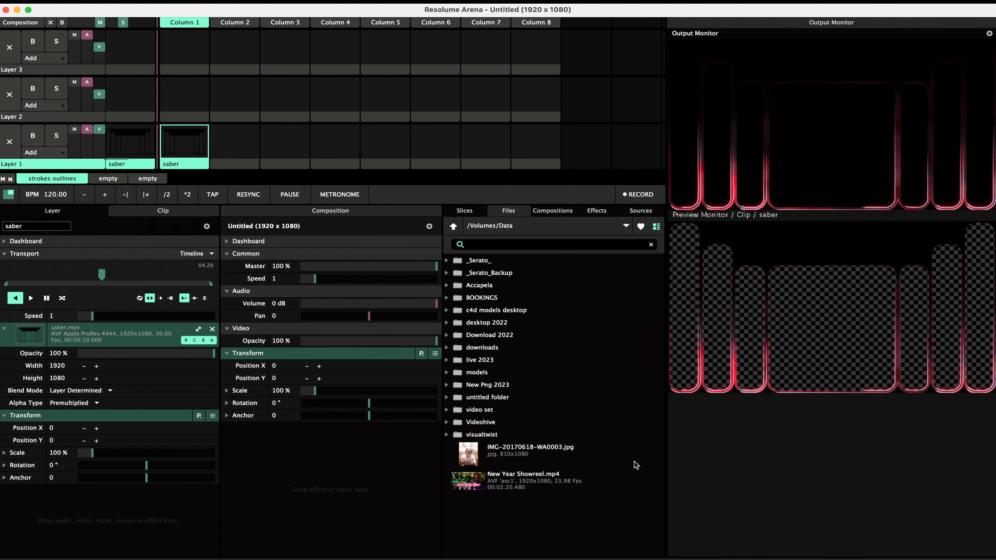
- Load 05.mov from the Videohive folder into Layer 2, Column 1
left_click(447, 422)
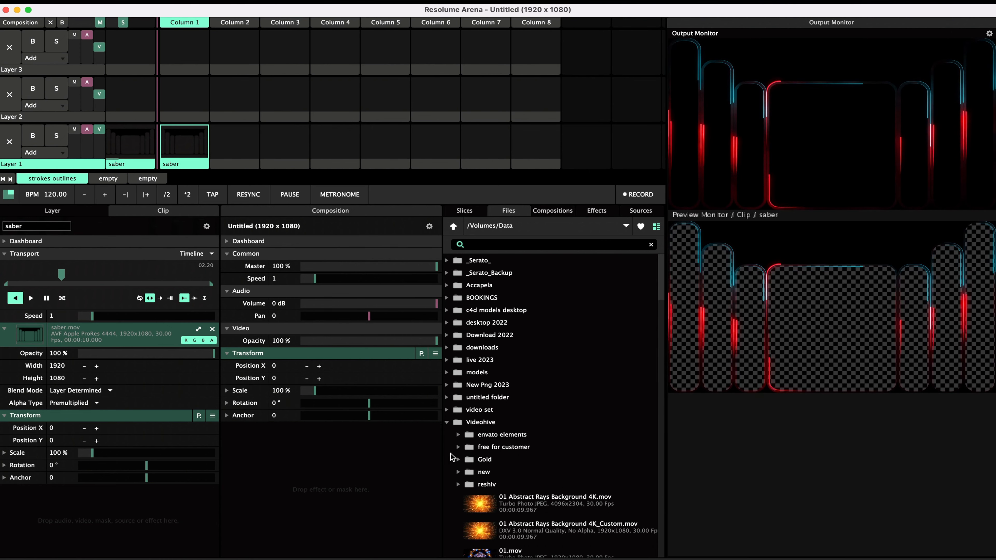
scroll(451, 455, "down", 5)
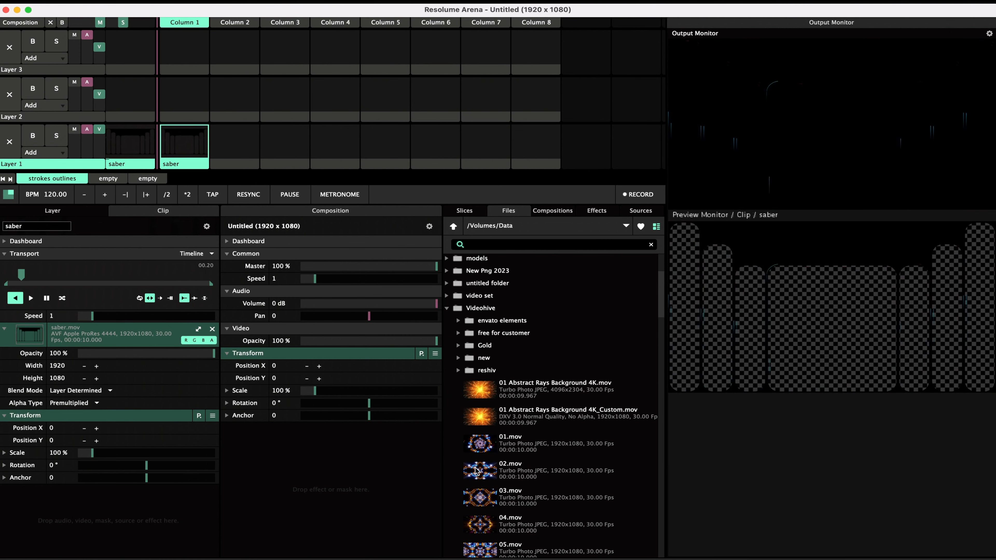
left_click_drag(479, 551, 162, 85)
- Move the layer holding the 05 clip beneath the saber layer and play the 05 clip
left_click(50, 118)
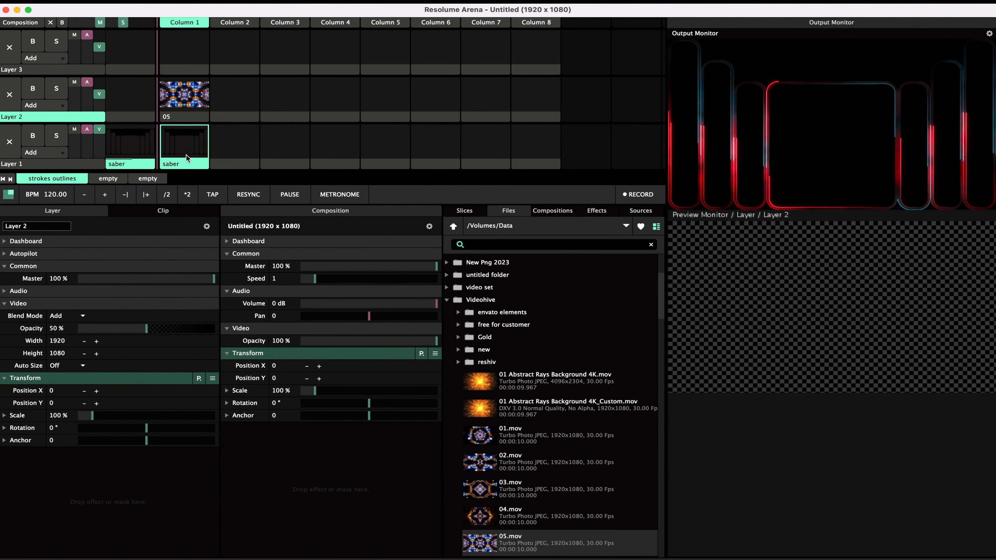
left_click_drag(76, 119, 115, 161)
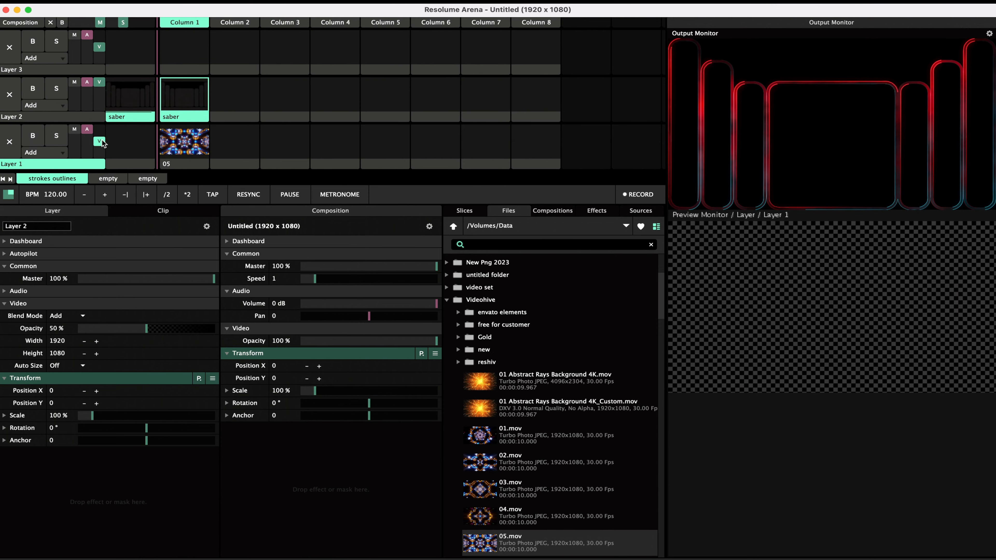
left_click(184, 141)
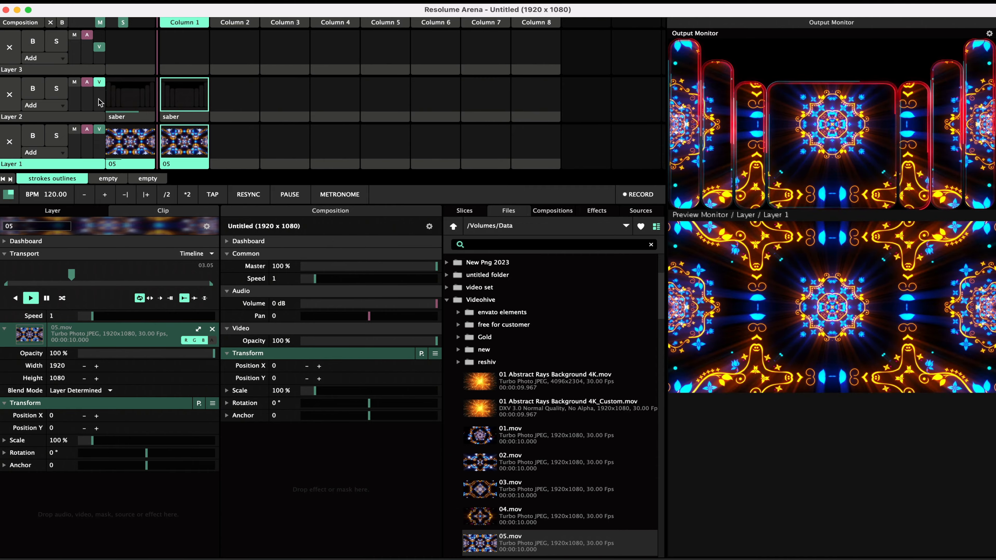
- Compare the output by clearing Layer 1, selecting the saber clip, replaying the 05 clip and clearing Layer 2
left_click(50, 165)
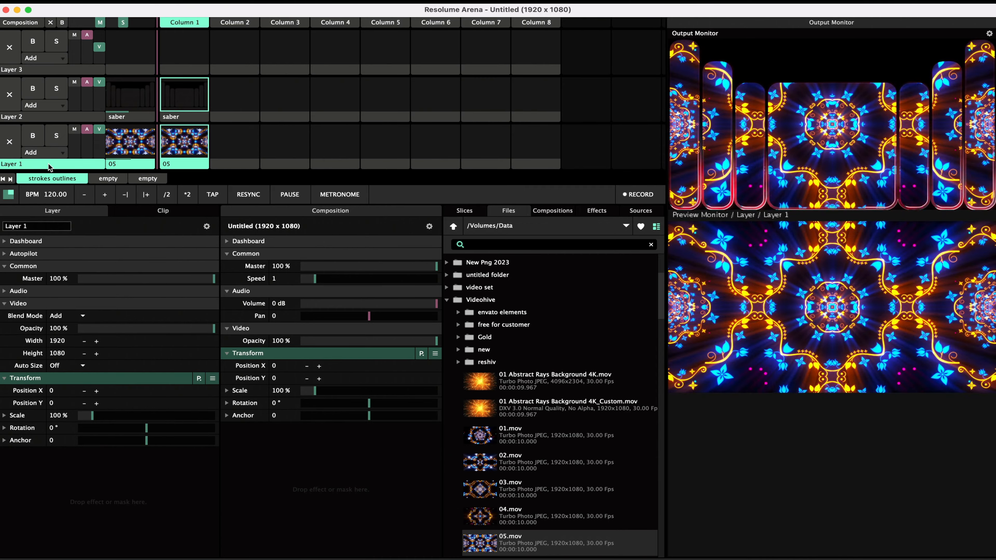
left_click(9, 140)
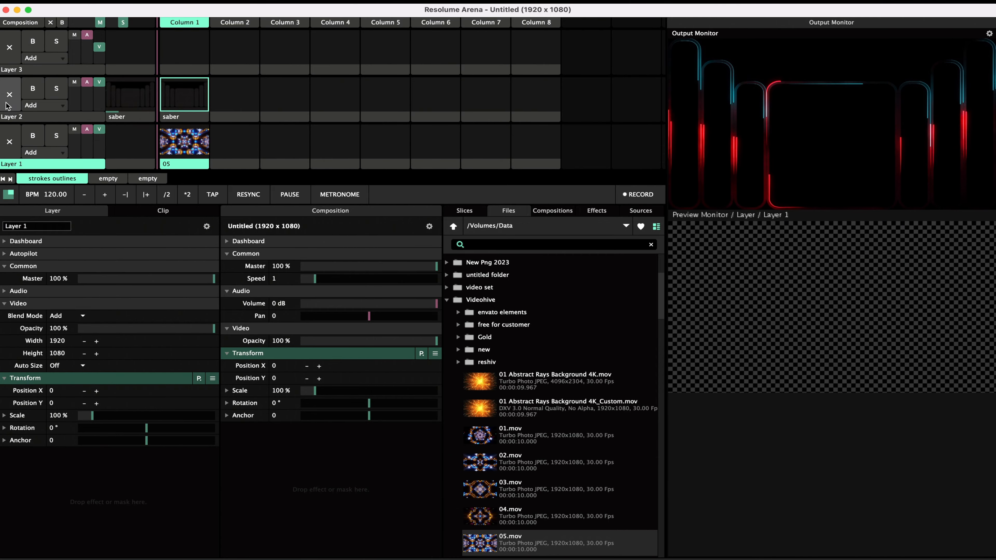
left_click(182, 117)
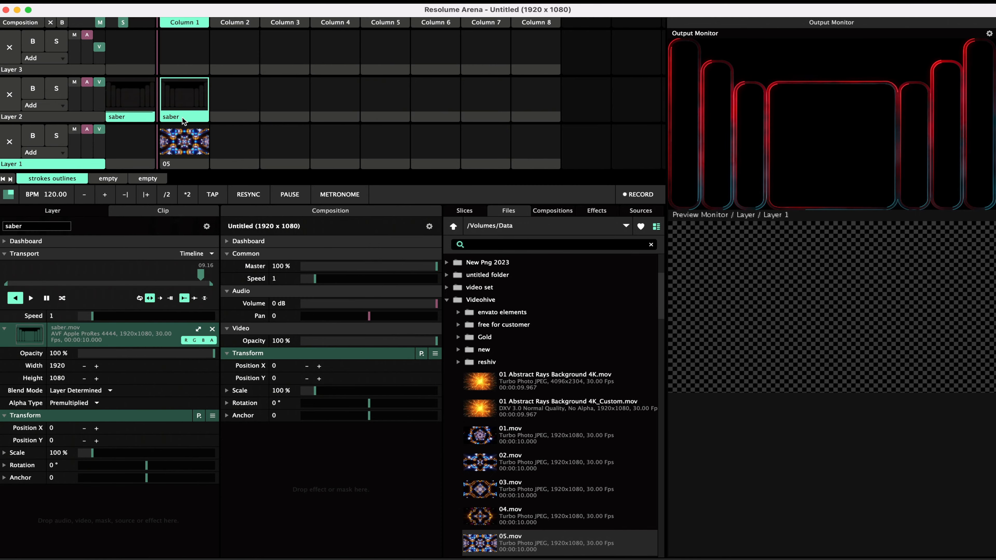
left_click(188, 143)
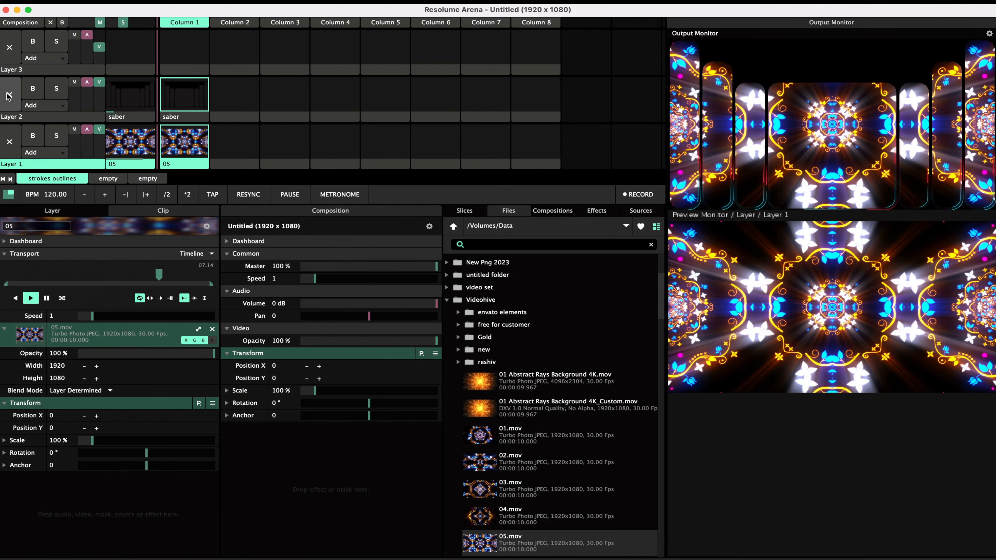
left_click(8, 96)
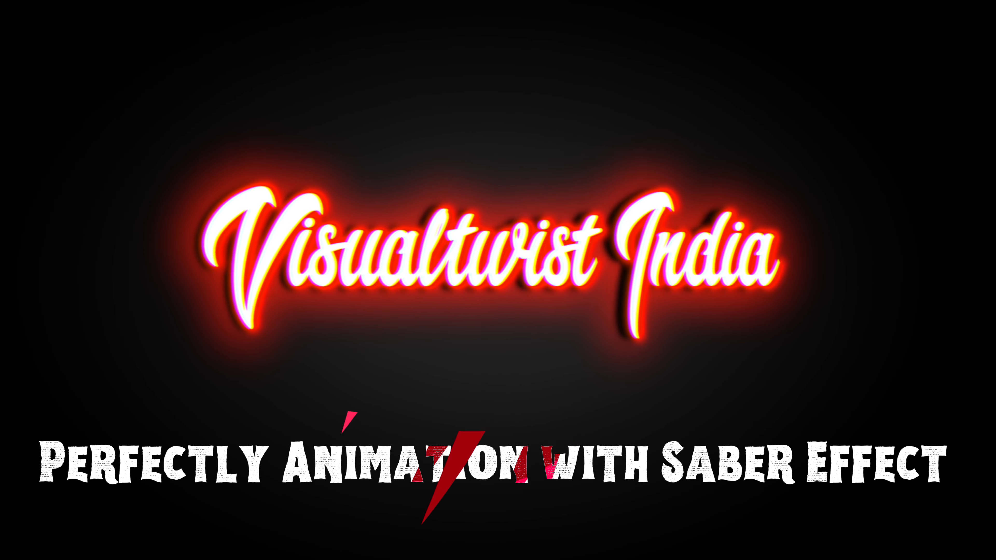